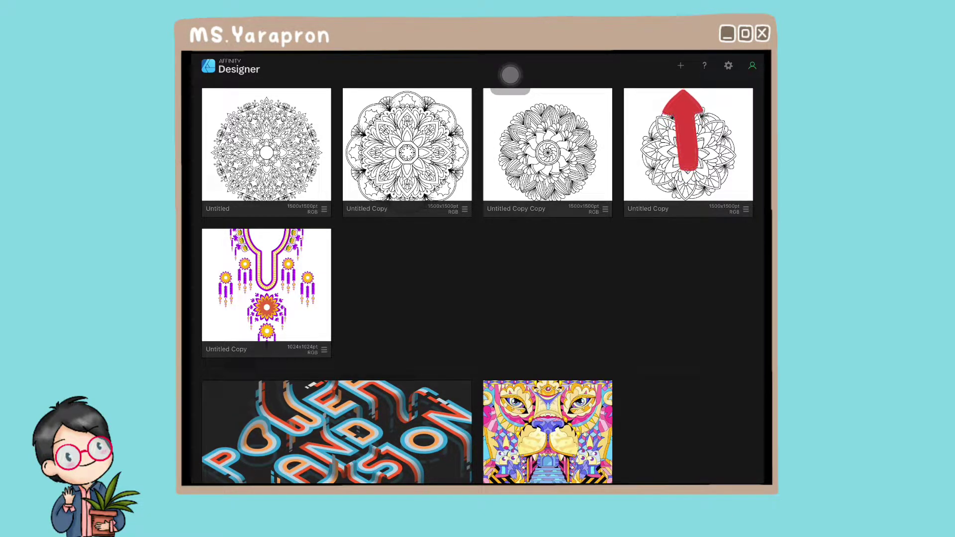
# From the home screen, start a new document to bring up the New Document dialog
pyautogui.click(681, 65)
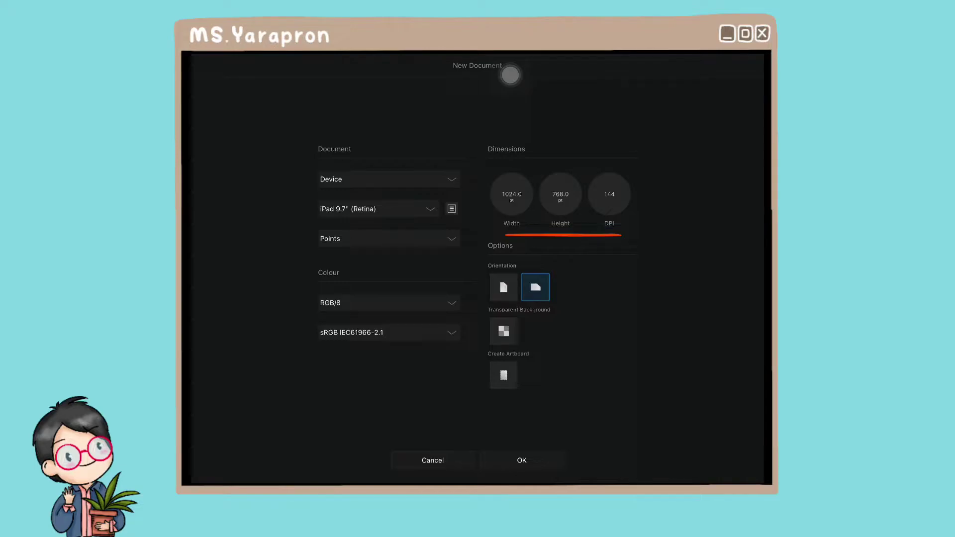
# Set the new document to 1500 × 1500 pt at 300 DPI and create it
pyautogui.click(511, 195)
pyautogui.click(561, 223)
pyautogui.click(585, 201)
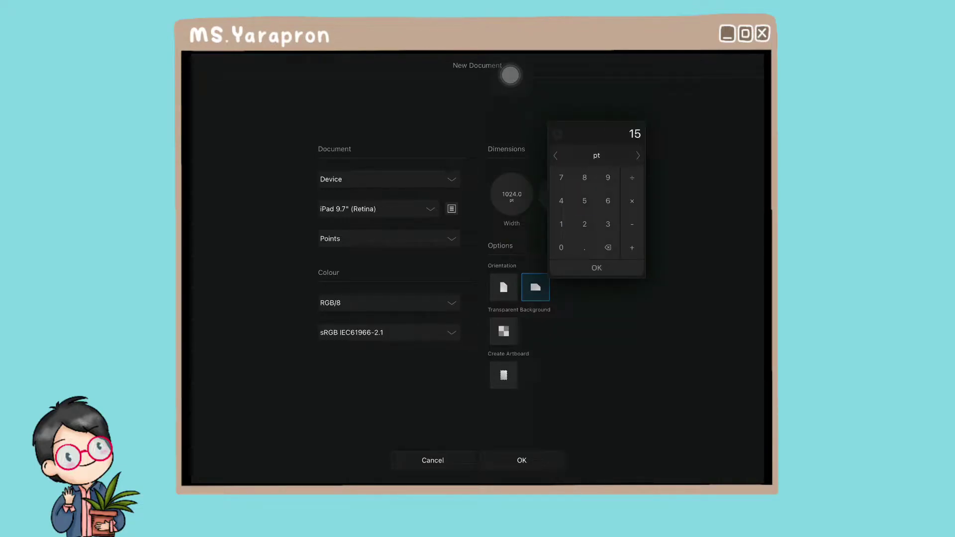
pyautogui.click(561, 247)
pyautogui.click(597, 267)
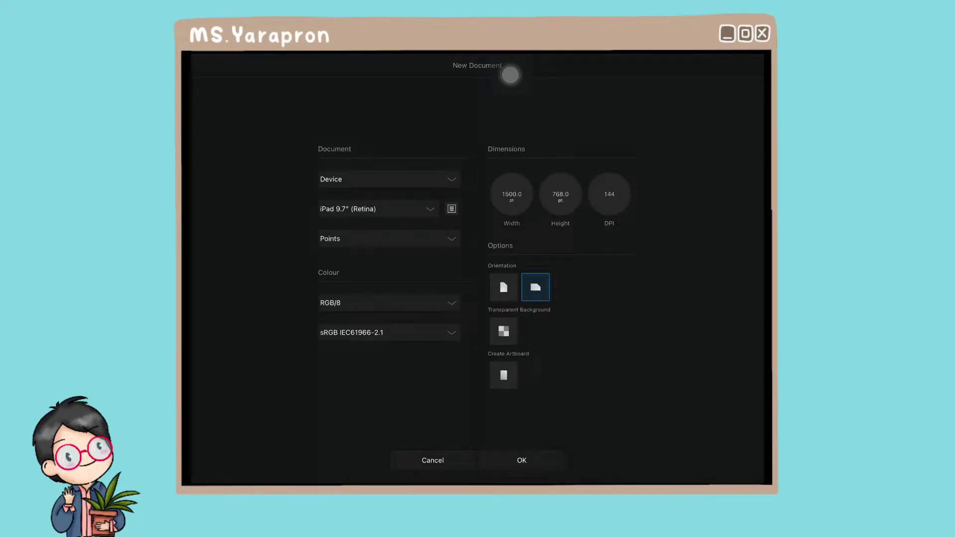
pyautogui.click(561, 194)
pyautogui.click(610, 224)
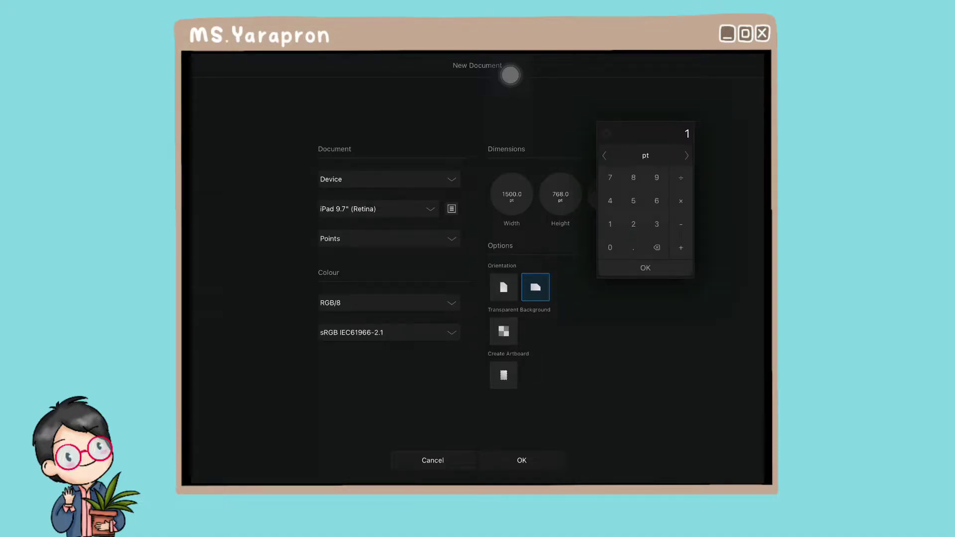
pyautogui.click(633, 201)
pyautogui.click(610, 248)
pyautogui.click(646, 268)
pyautogui.click(610, 194)
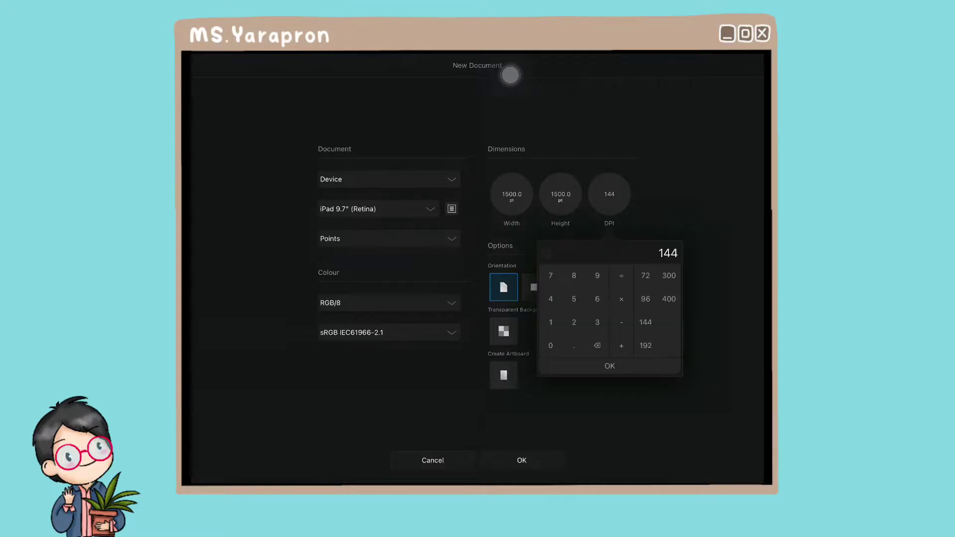
pyautogui.click(670, 275)
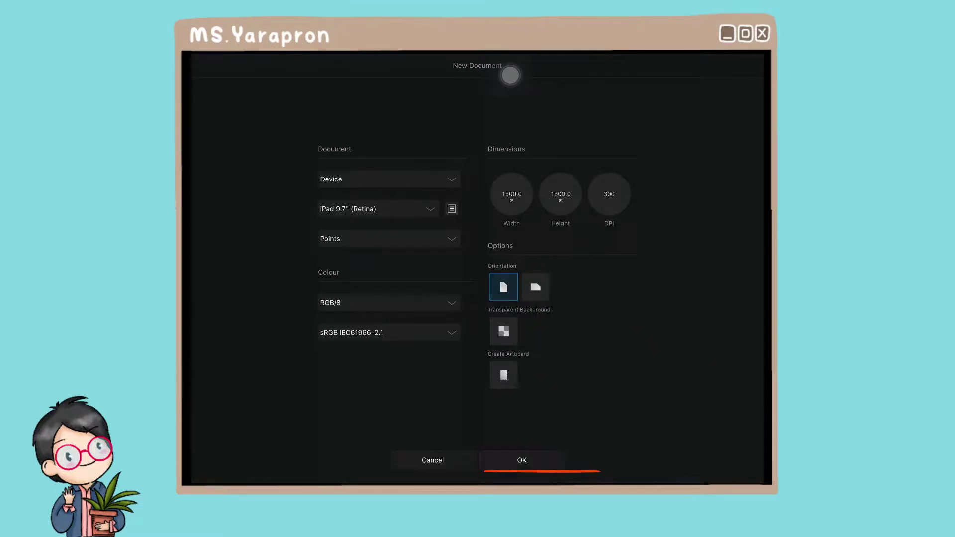
pyautogui.click(522, 460)
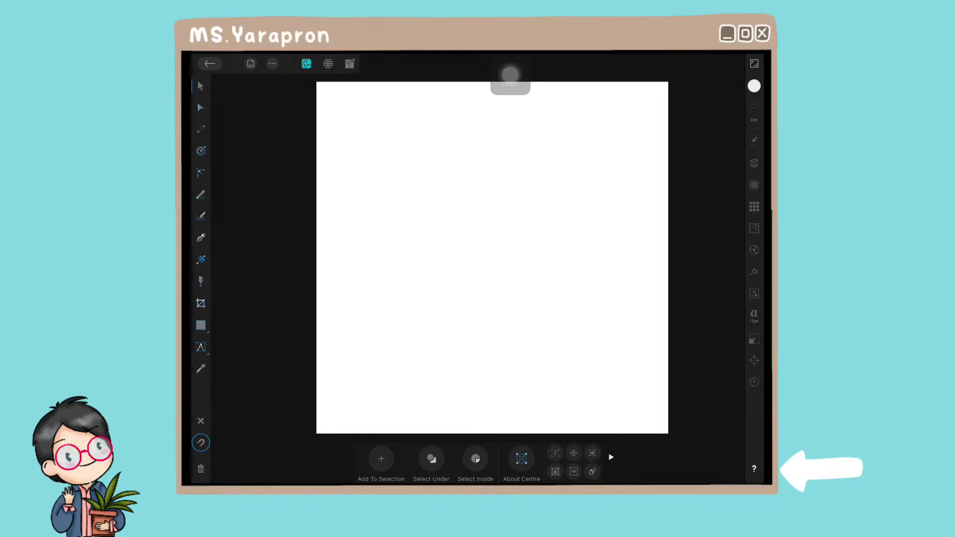
# Show and hide the tool help labels, then open the preset shape tool flyout
pyautogui.click(754, 469)
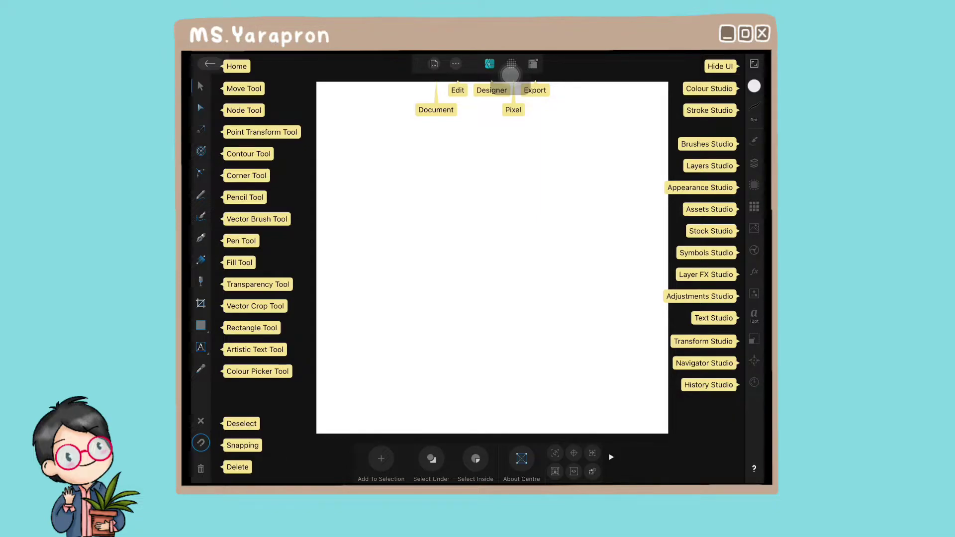
pyautogui.click(511, 75)
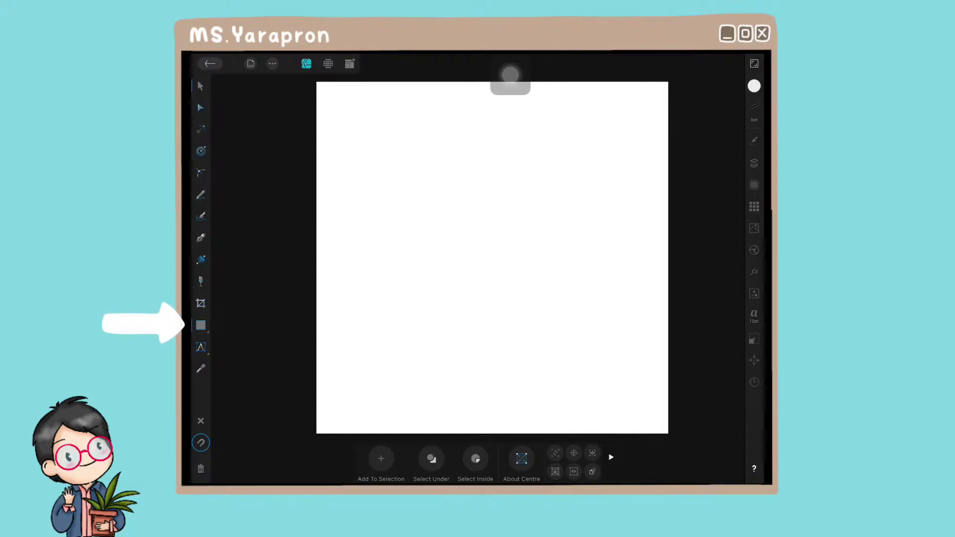
pyautogui.click(200, 325)
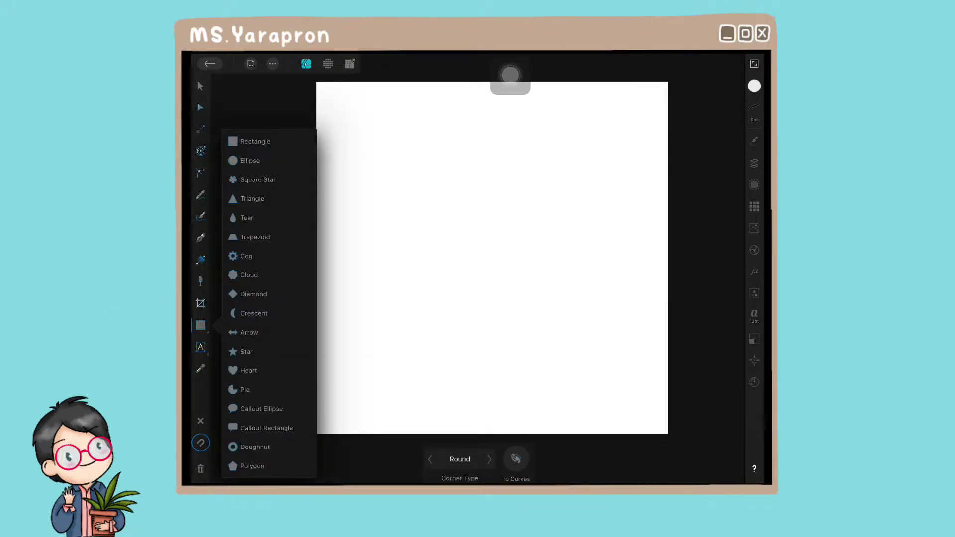
# Draw a triangle, snap it to the top centre and stretch it down to 750 pt tall
pyautogui.click(252, 198)
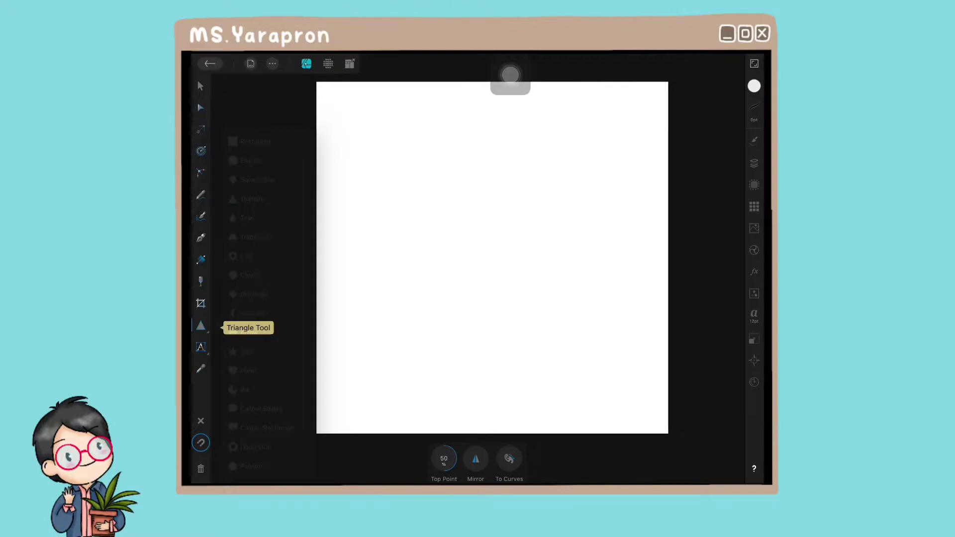
pyautogui.moveTo(453, 135); pyautogui.dragTo(507, 284)
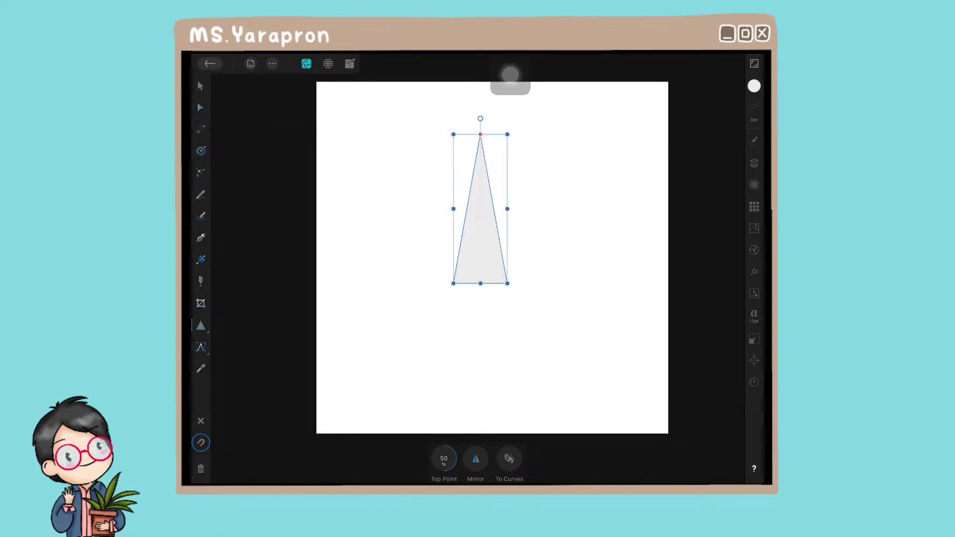
pyautogui.press('v')
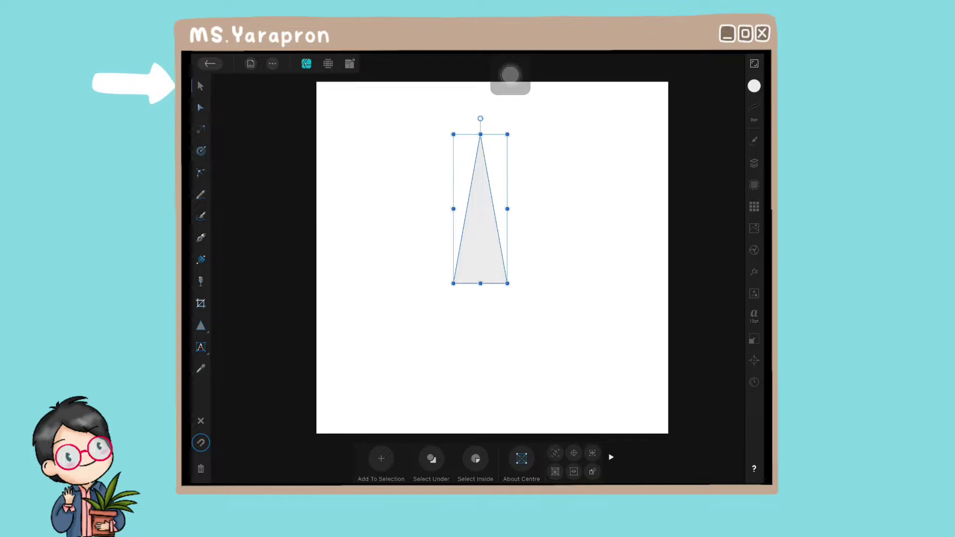
pyautogui.moveTo(480, 223); pyautogui.dragTo(492, 172)
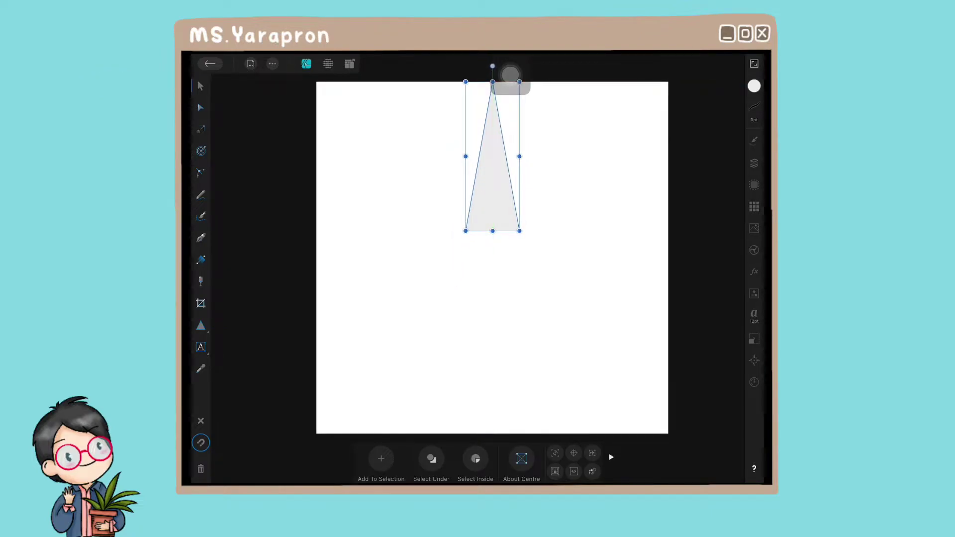
pyautogui.moveTo(493, 230); pyautogui.dragTo(492, 258)
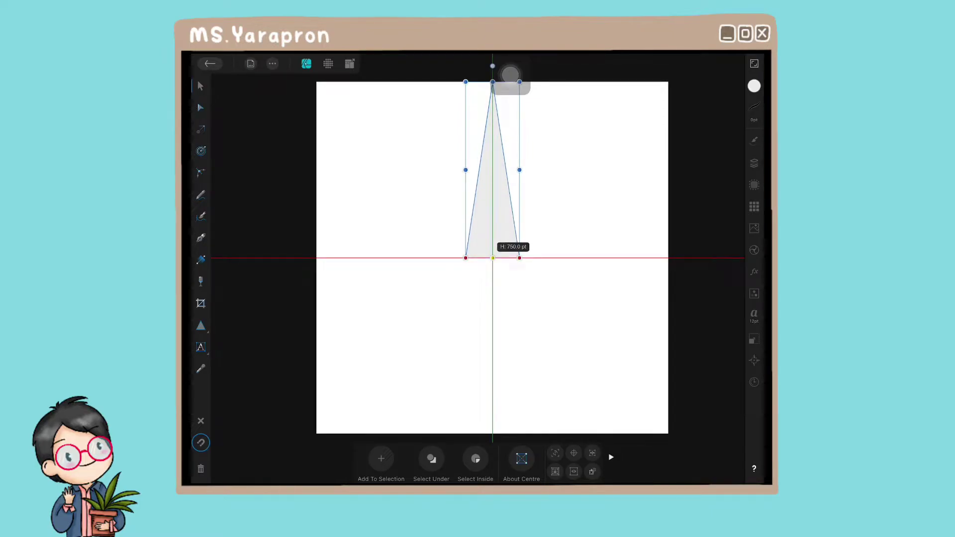
pyautogui.moveTo(493, 258); pyautogui.dragTo(493, 258)
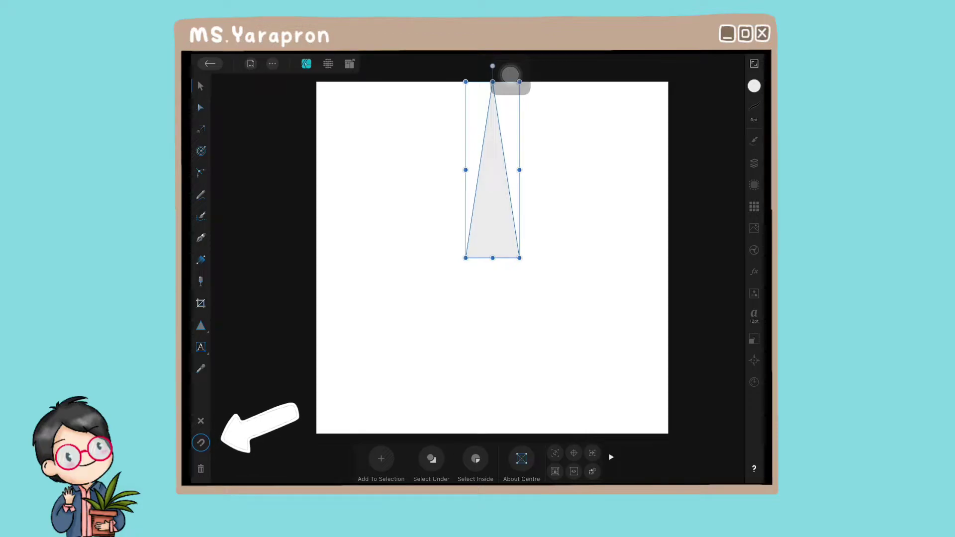
pyautogui.moveTo(510, 75); pyautogui.dragTo(598, 82)
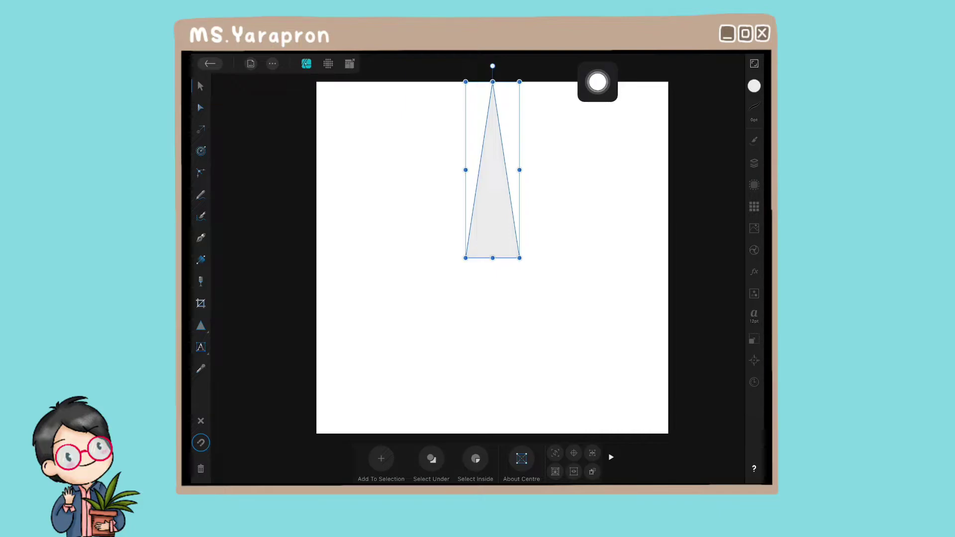
# Rotate the triangle about 180° with its tip on the page centre, tilted to about -171°
pyautogui.hotkey('ctrl', 'z')
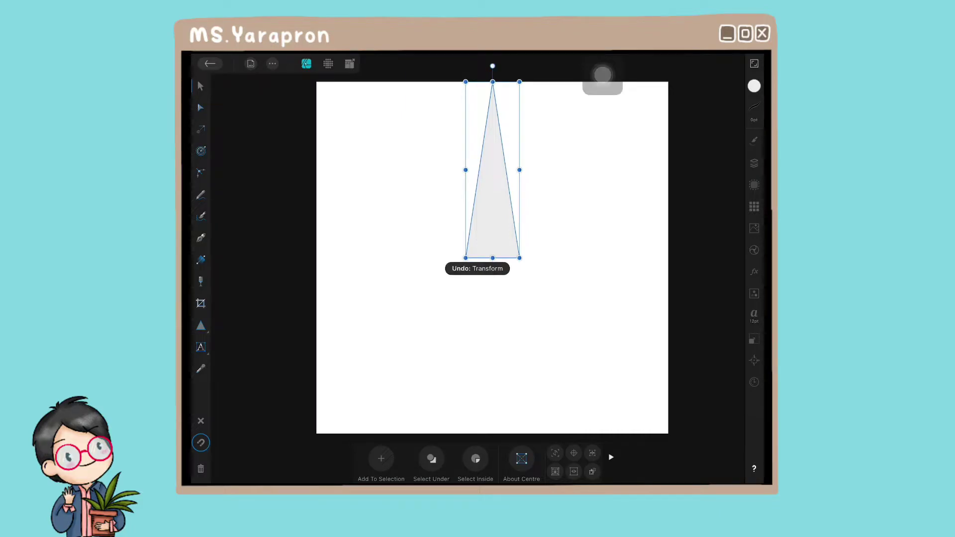
pyautogui.moveTo(493, 65)
pyautogui.mouseDown()
pyautogui.moveTo(582, 117)
pyautogui.moveTo(595, 153)
pyautogui.moveTo(545, 260)
pyautogui.moveTo(493, 273)
pyautogui.mouseUp()
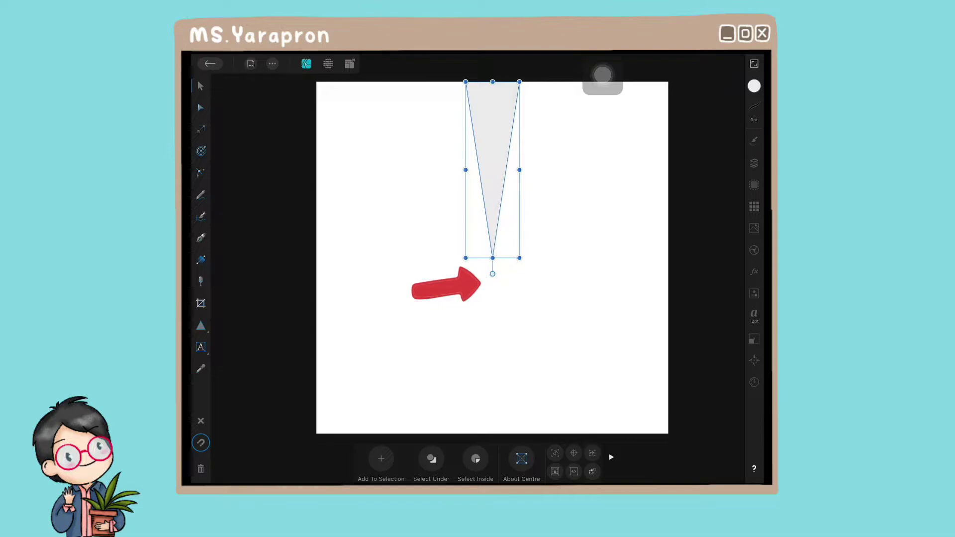
pyautogui.moveTo(493, 273); pyautogui.dragTo(510, 273)
pyautogui.moveTo(485, 169); pyautogui.dragTo(471, 170)
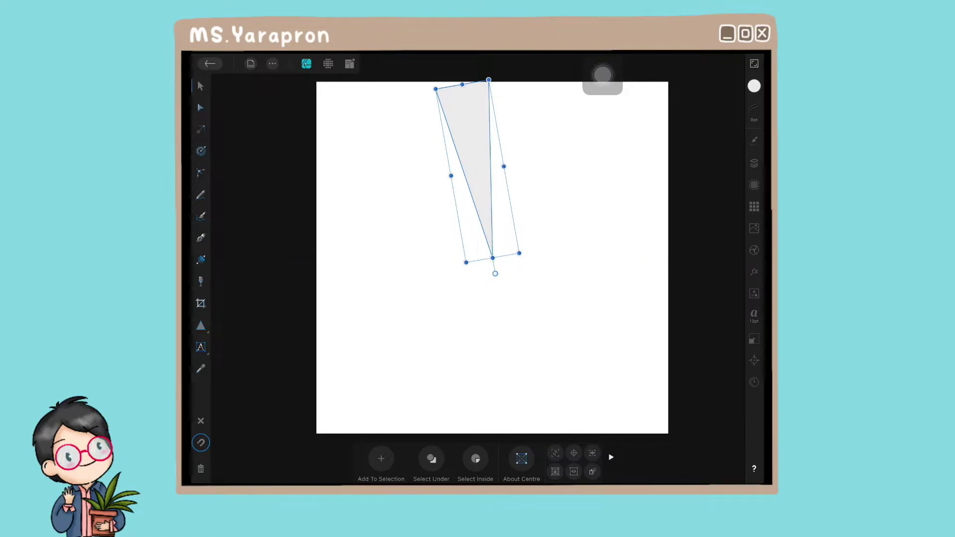
pyautogui.moveTo(496, 274); pyautogui.dragTo(493, 274)
pyautogui.moveTo(494, 274); pyautogui.dragTo(496, 274)
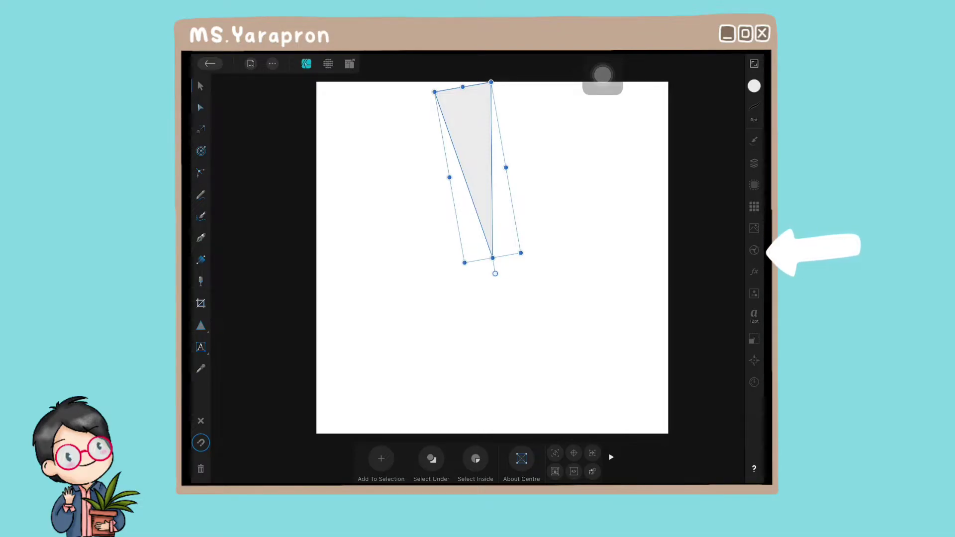
# Add the triangle as a symbol via Add Symbol from Selection, then show the Colour studio
pyautogui.click(754, 250)
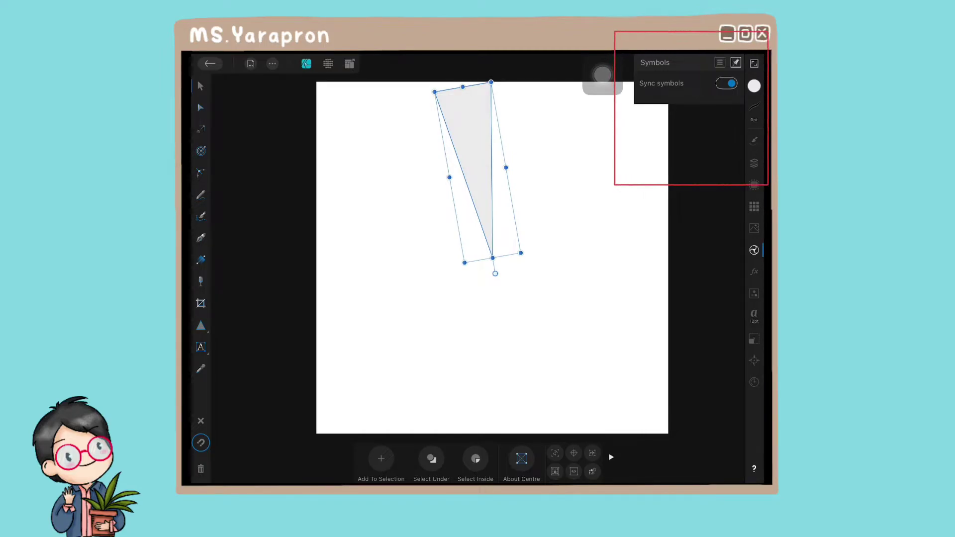
pyautogui.click(720, 62)
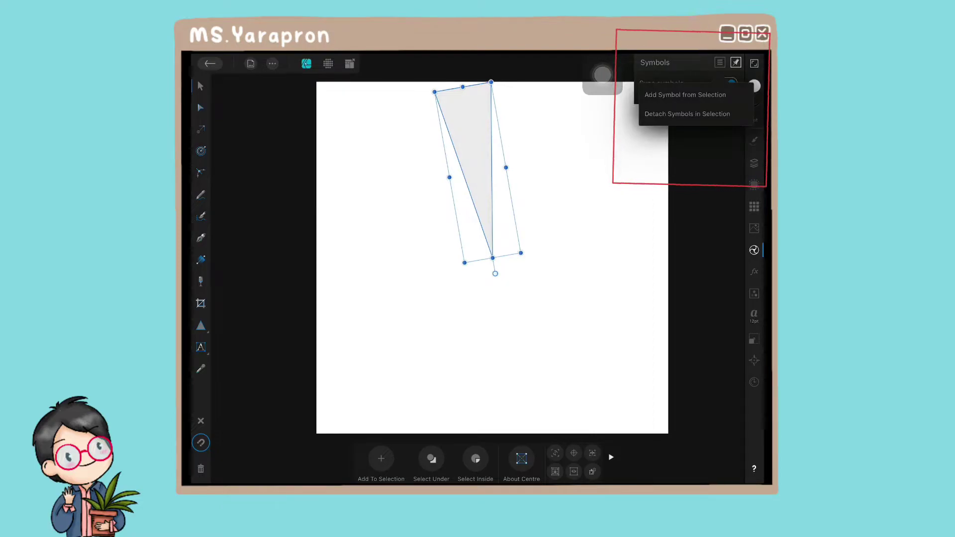
pyautogui.click(685, 94)
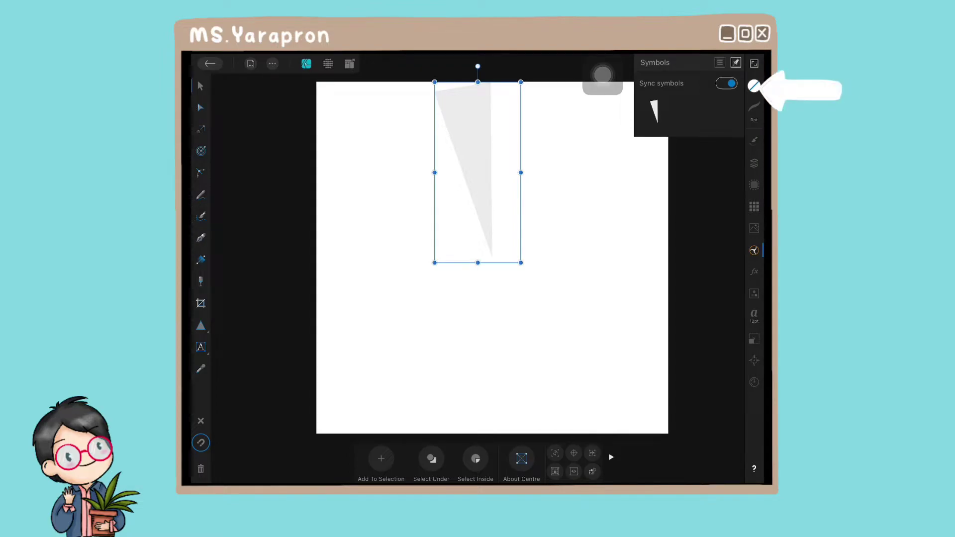
pyautogui.click(755, 85)
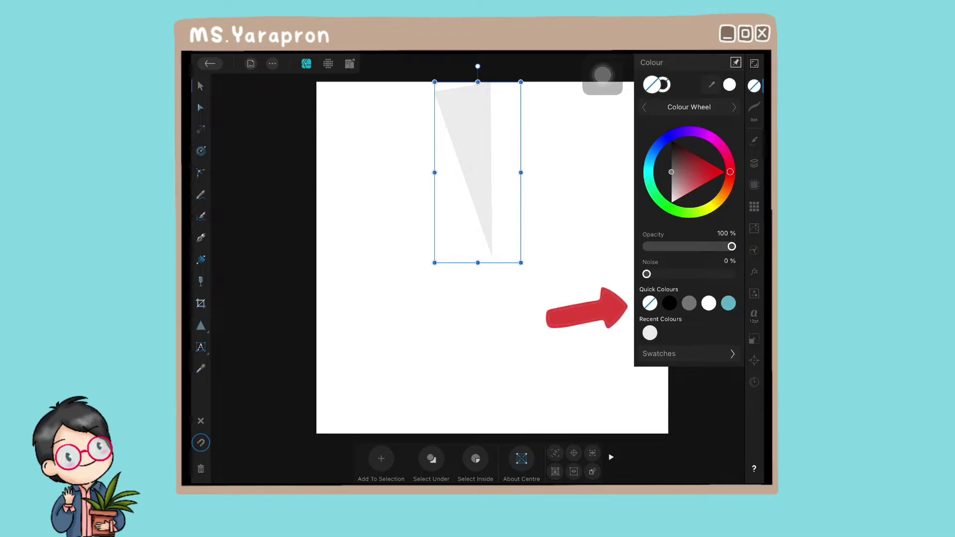
# Give the triangle no fill and a red 2.1 pt stroke
pyautogui.click(709, 303)
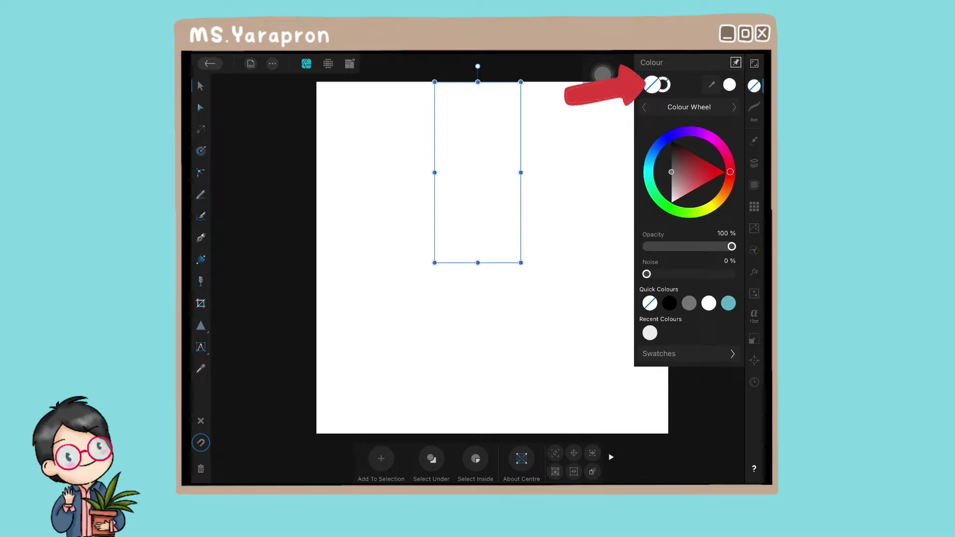
pyautogui.click(663, 84)
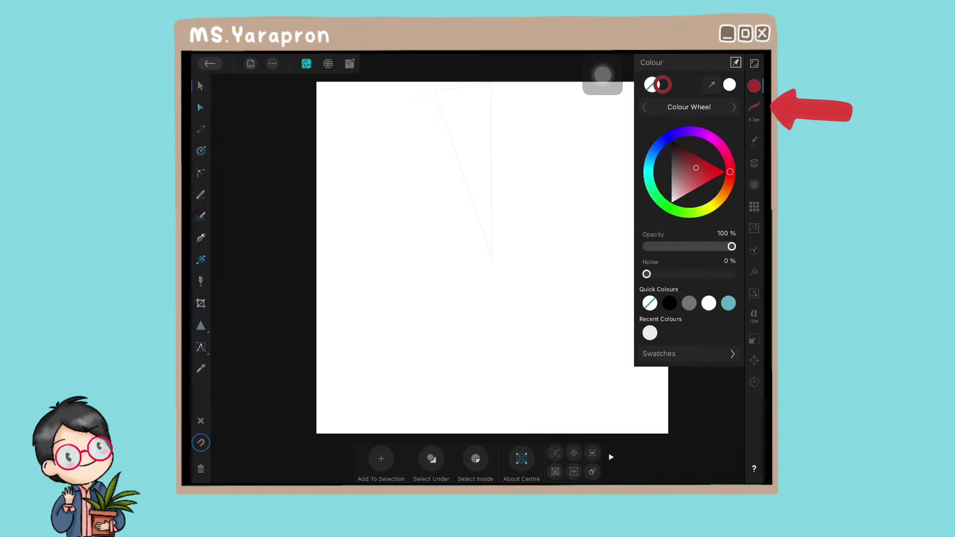
pyautogui.click(754, 106)
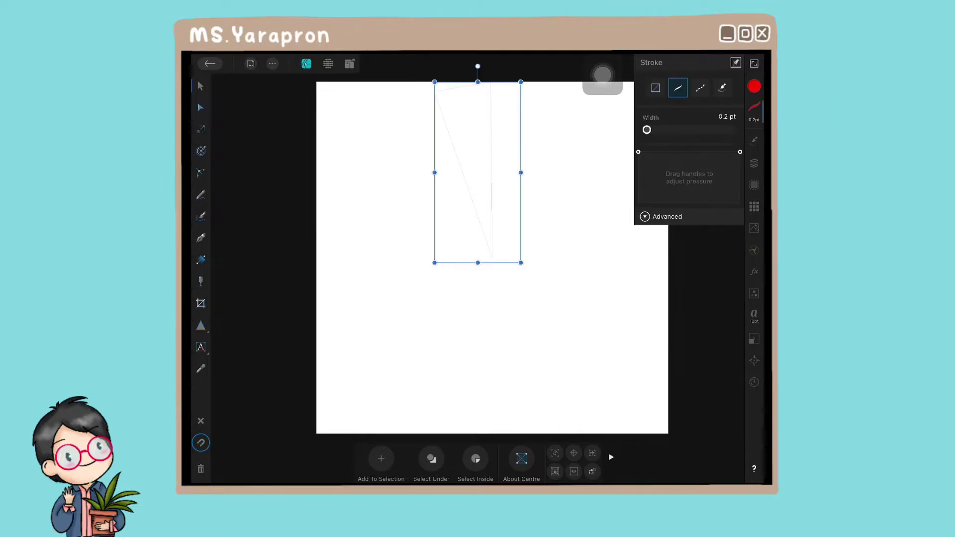
pyautogui.moveTo(647, 130); pyautogui.dragTo(648, 130)
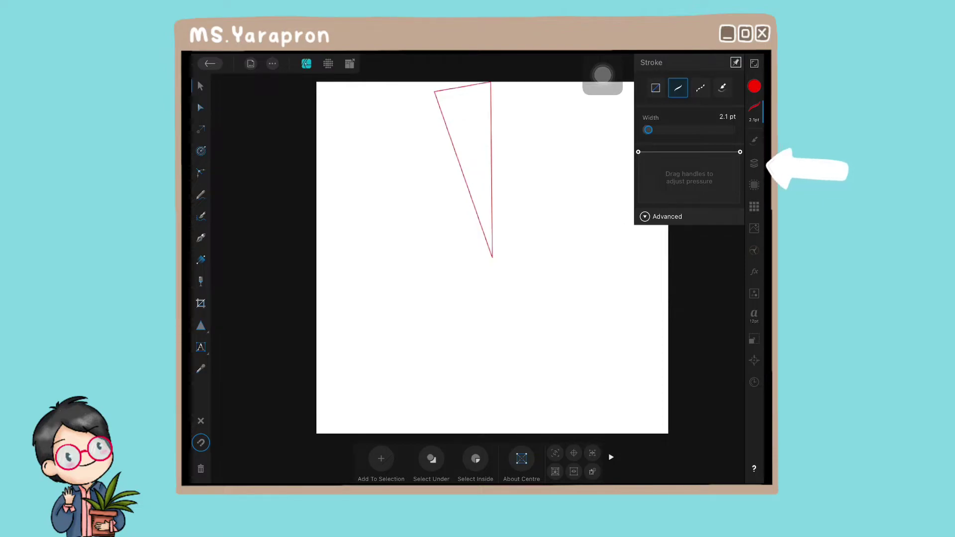
pyautogui.click(754, 163)
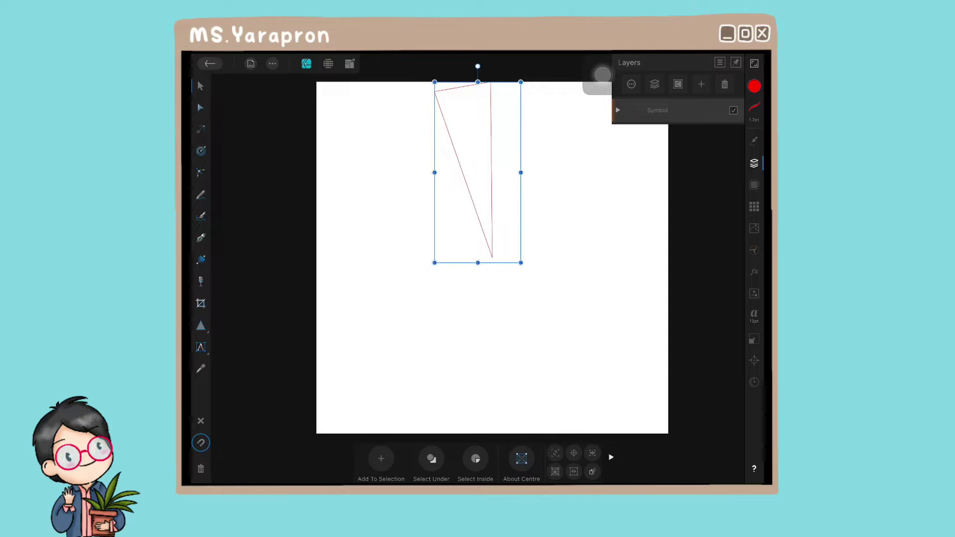
# Duplicate the triangle symbol, flip the copy horizontally and place it beside the original
pyautogui.click(273, 64)
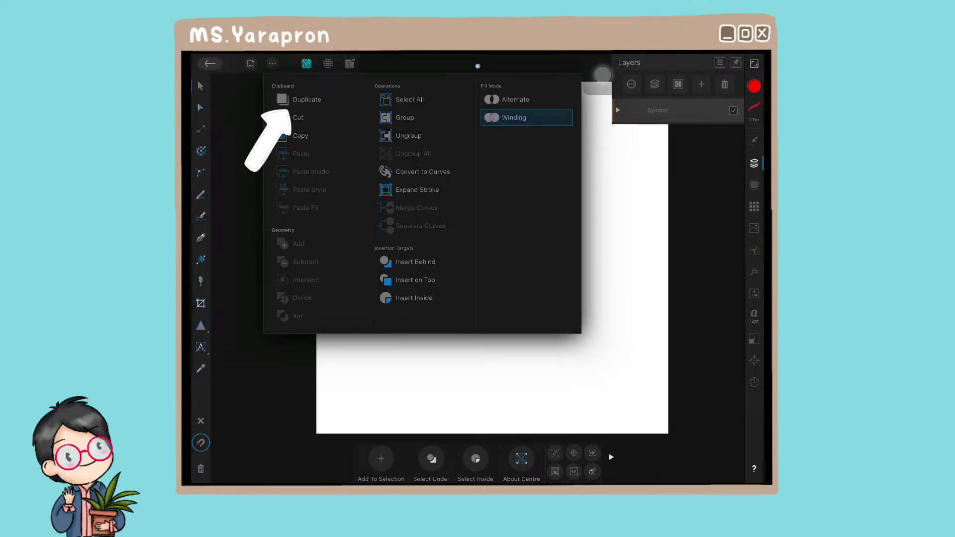
pyautogui.click(304, 100)
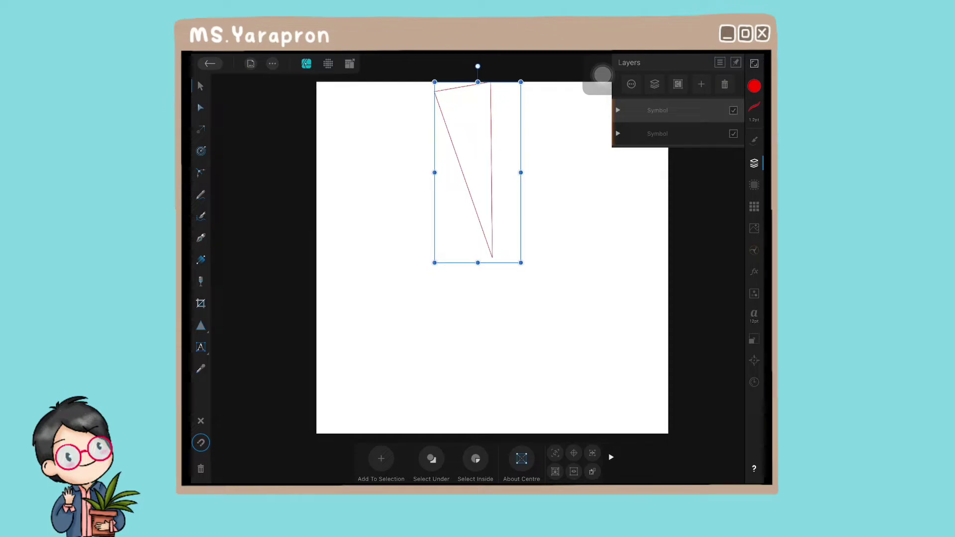
pyautogui.click(755, 340)
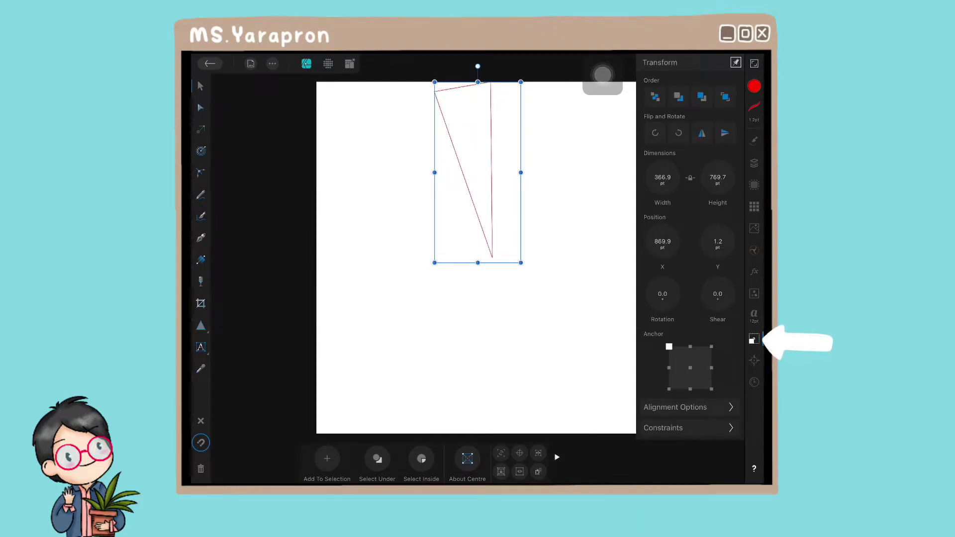
pyautogui.click(726, 133)
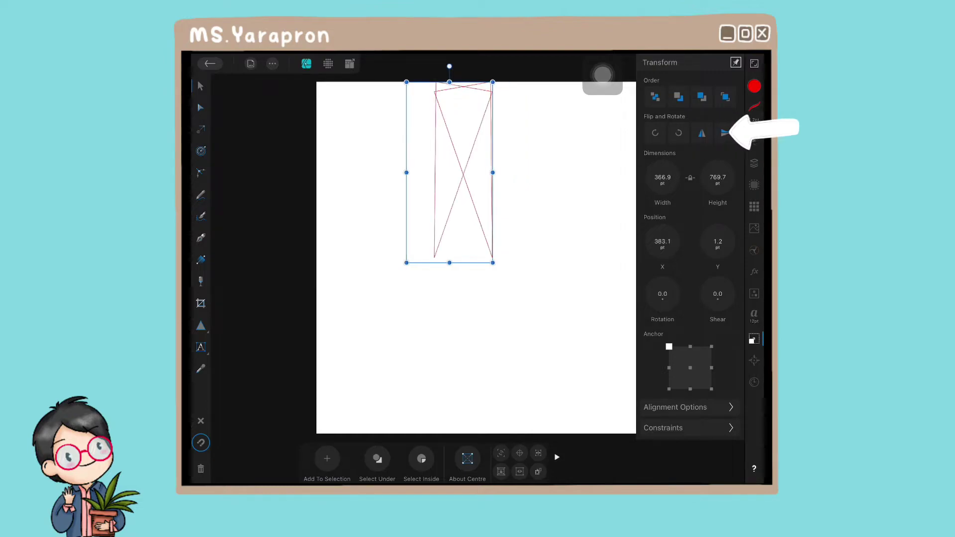
pyautogui.moveTo(450, 173)
pyautogui.mouseDown()
pyautogui.moveTo(520, 172)
pyautogui.moveTo(508, 172)
pyautogui.mouseUp()
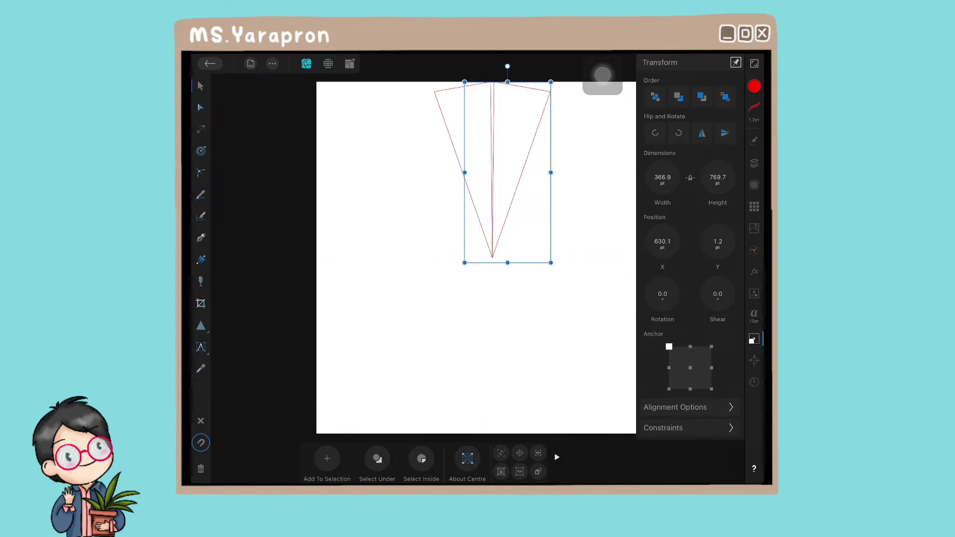
pyautogui.click(754, 339)
pyautogui.click(754, 164)
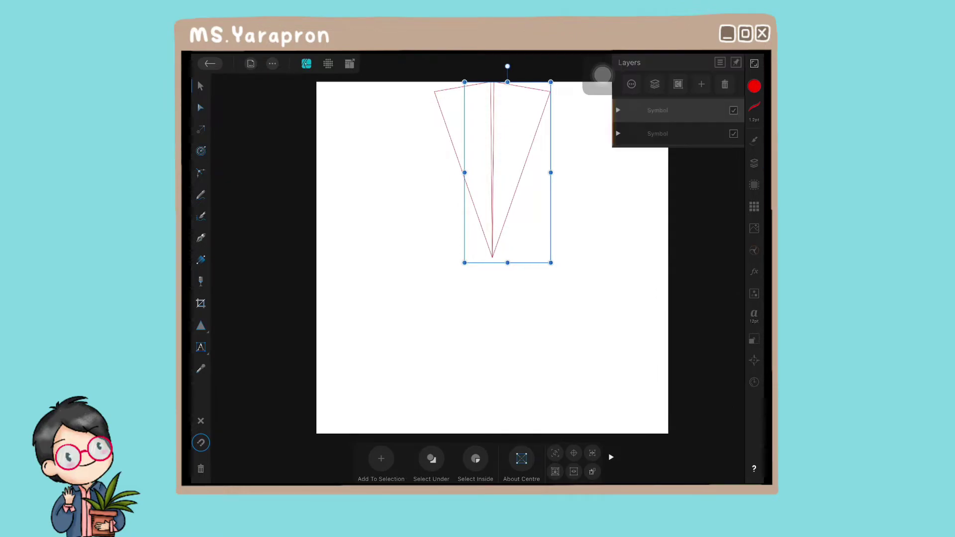
pyautogui.press('Escape')
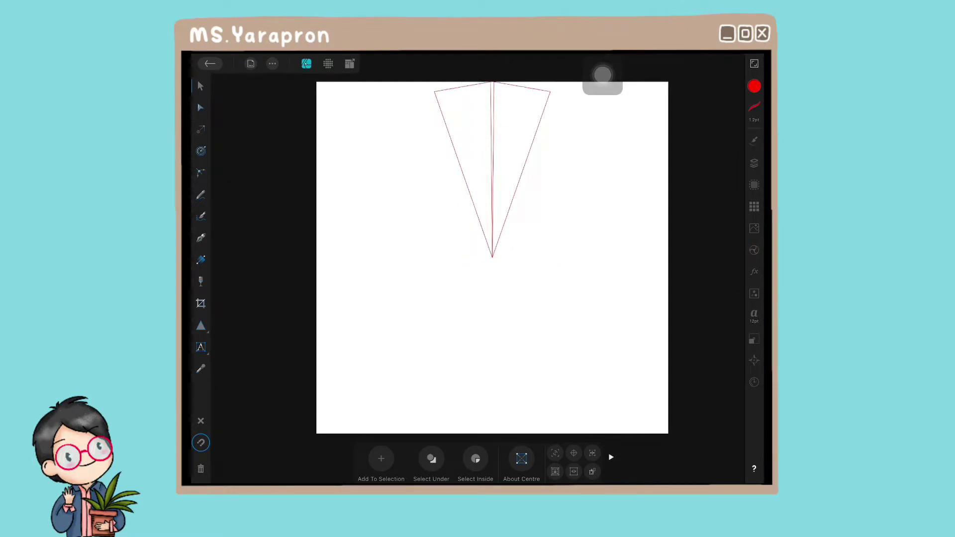
pyautogui.click(755, 163)
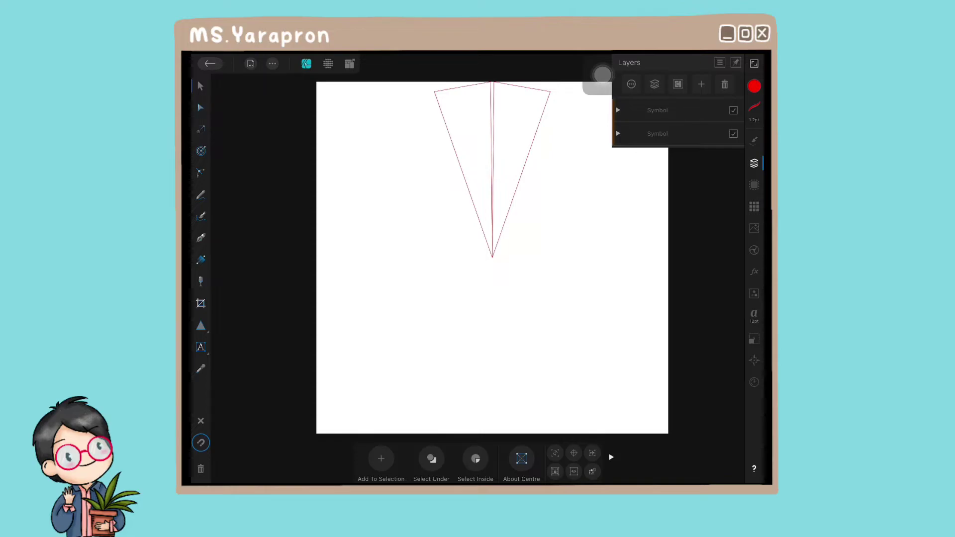
# Duplicate both Symbol layers and rotate the copy 180° around the bottom tip
pyautogui.click(658, 110)
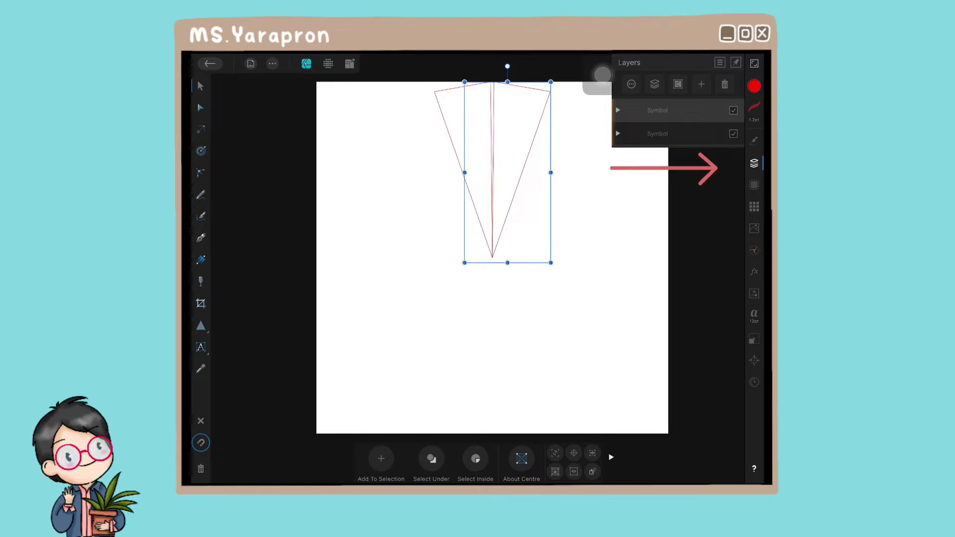
pyautogui.keyDown('shift'); pyautogui.click(657, 133); pyautogui.keyUp('shift')
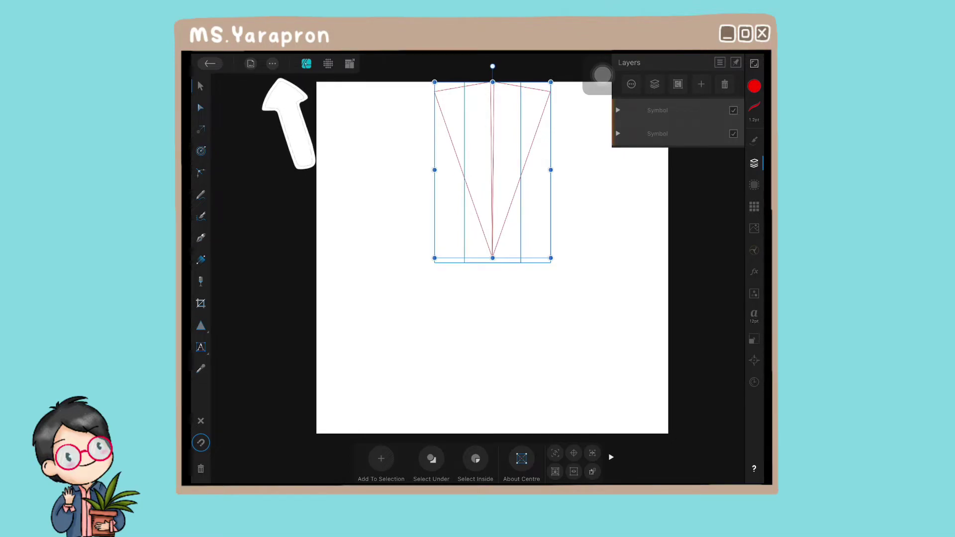
pyautogui.click(273, 63)
pyautogui.click(304, 100)
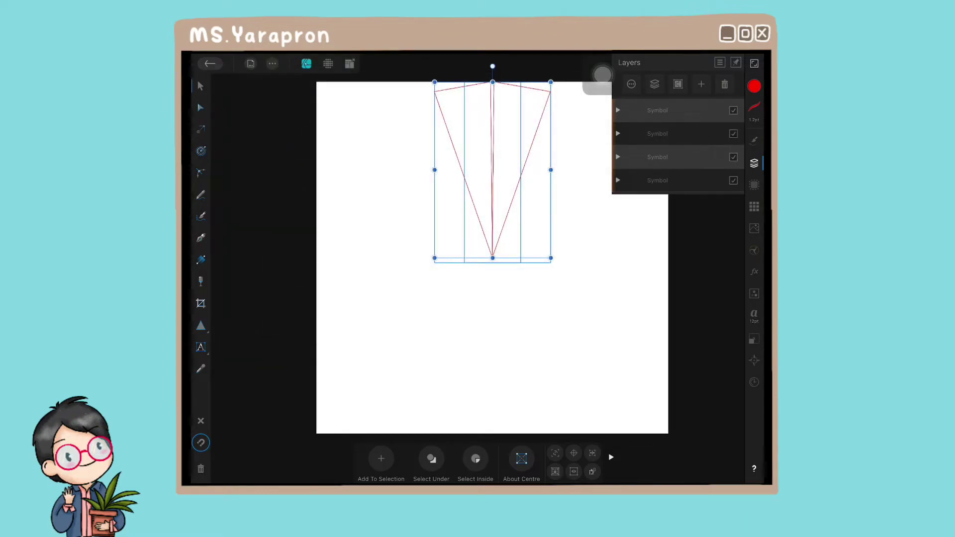
pyautogui.click(754, 340)
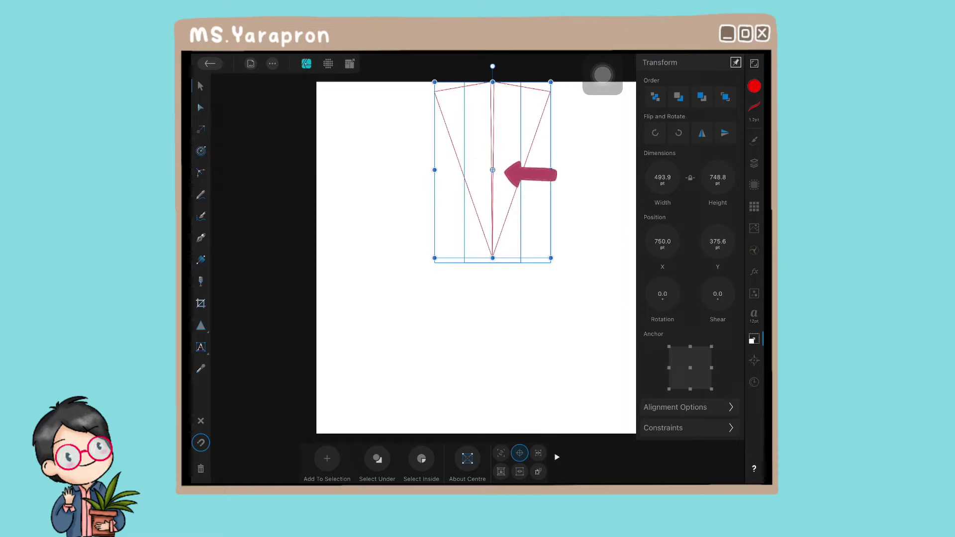
pyautogui.moveTo(492, 258); pyautogui.dragTo(492, 258)
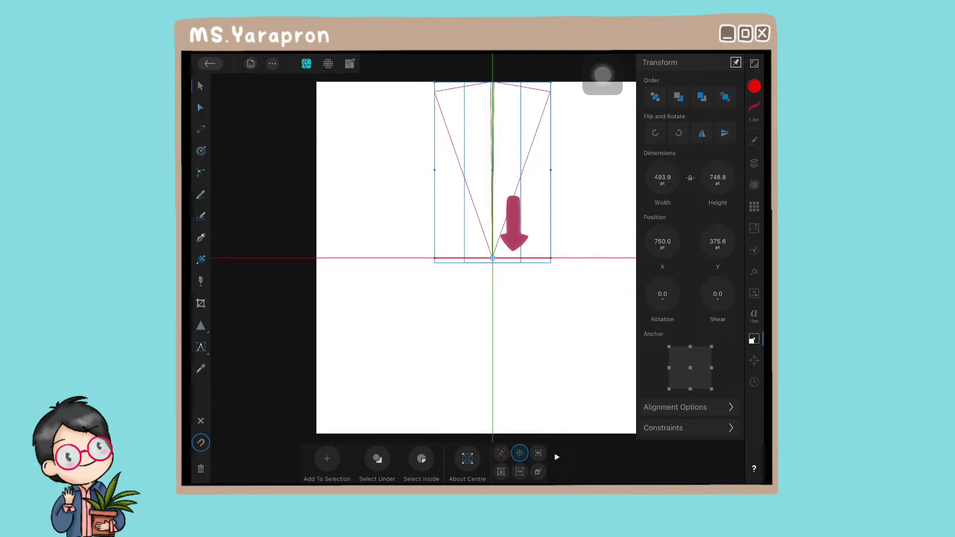
pyautogui.moveTo(493, 258); pyautogui.dragTo(493, 258)
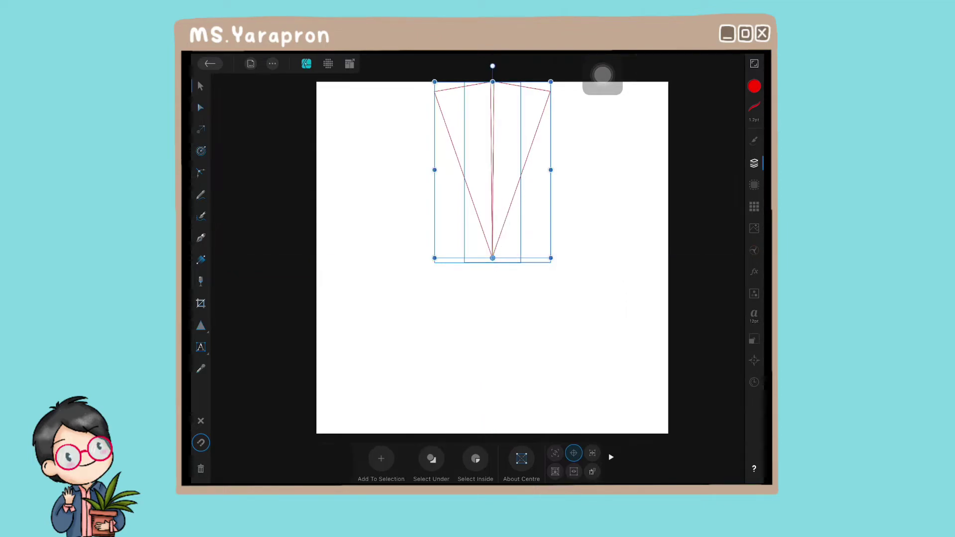
pyautogui.moveTo(493, 66)
pyautogui.mouseDown()
pyautogui.moveTo(676, 200)
pyautogui.moveTo(681, 259)
pyautogui.moveTo(589, 425)
pyautogui.moveTo(493, 450)
pyautogui.mouseUp()
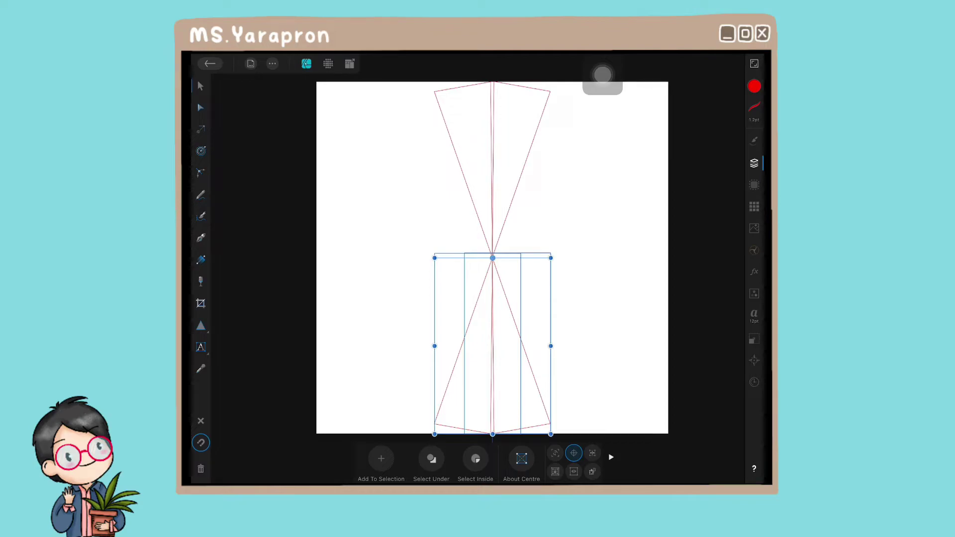
# Duplicate the four vertical triangle symbols and rotate the copies 90° into a horizontal bar
pyautogui.click(754, 164)
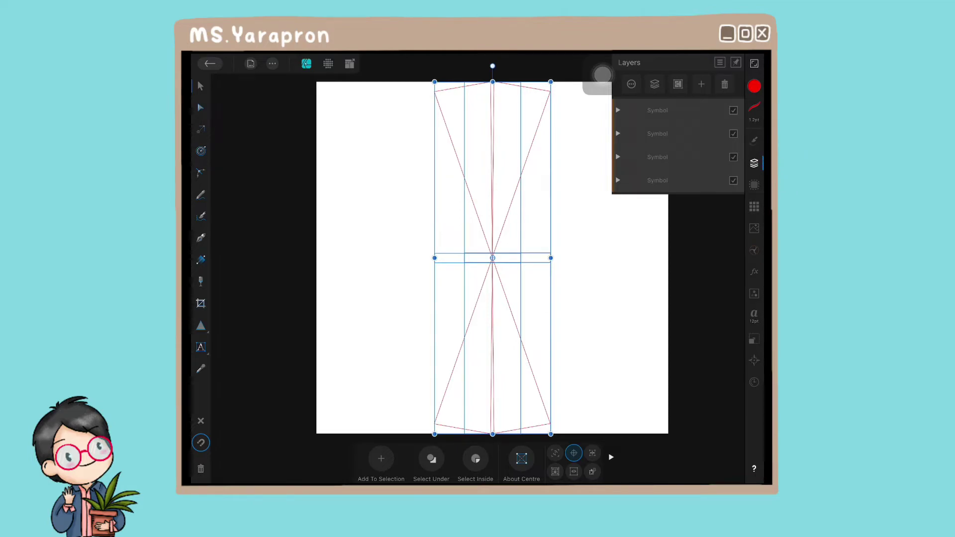
pyautogui.click(272, 63)
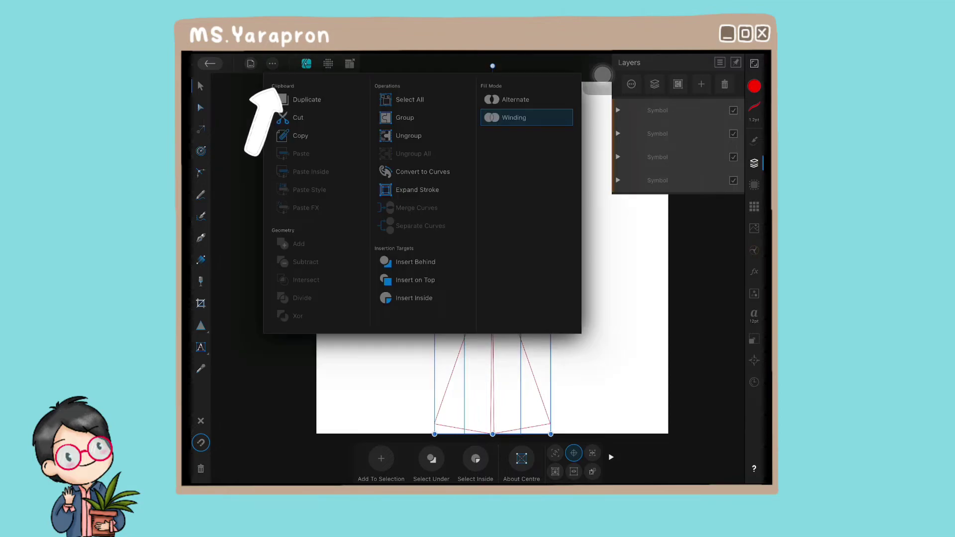
pyautogui.click(307, 100)
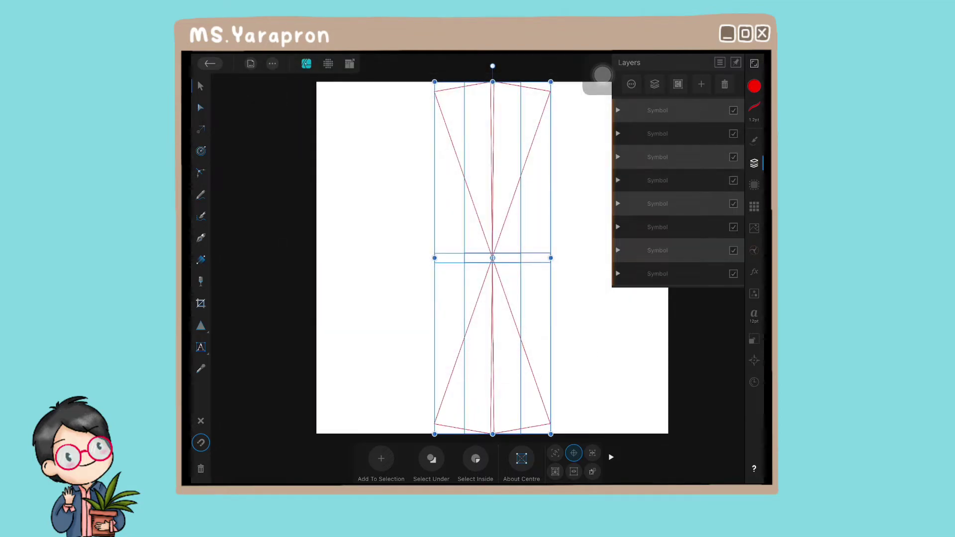
pyautogui.click(754, 339)
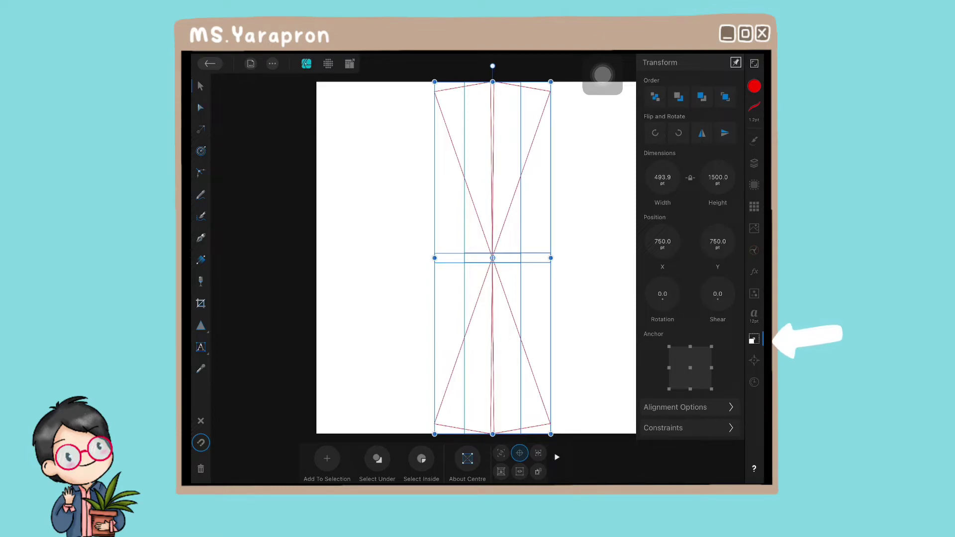
pyautogui.click(655, 133)
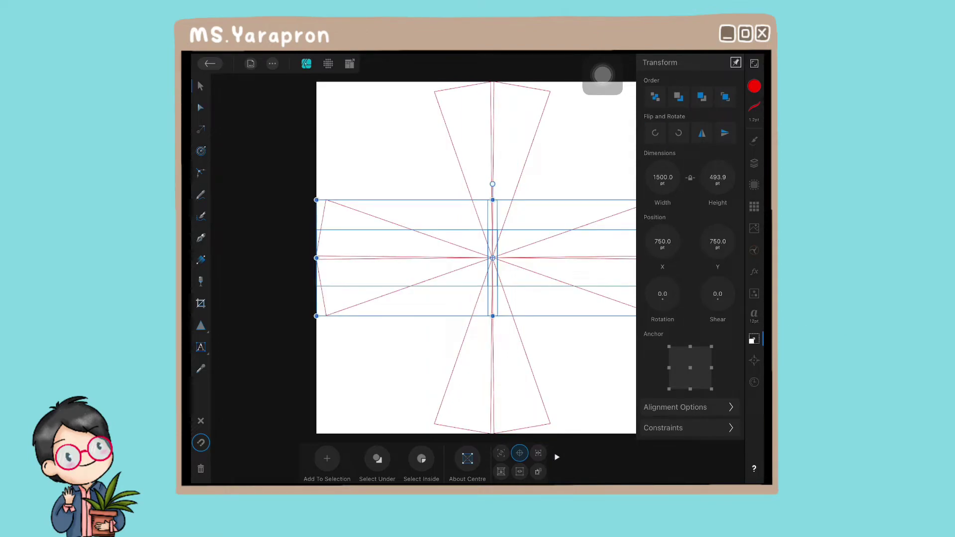
# Select all eight Symbol layers and duplicate them, giving 16 Symbol layers
pyautogui.click(754, 163)
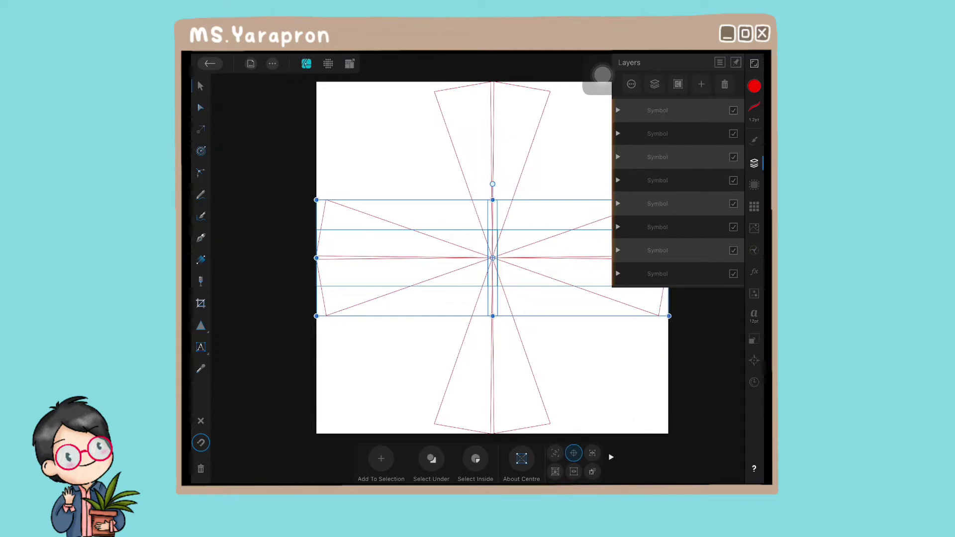
pyautogui.click(658, 134)
pyautogui.click(657, 180)
pyautogui.click(658, 227)
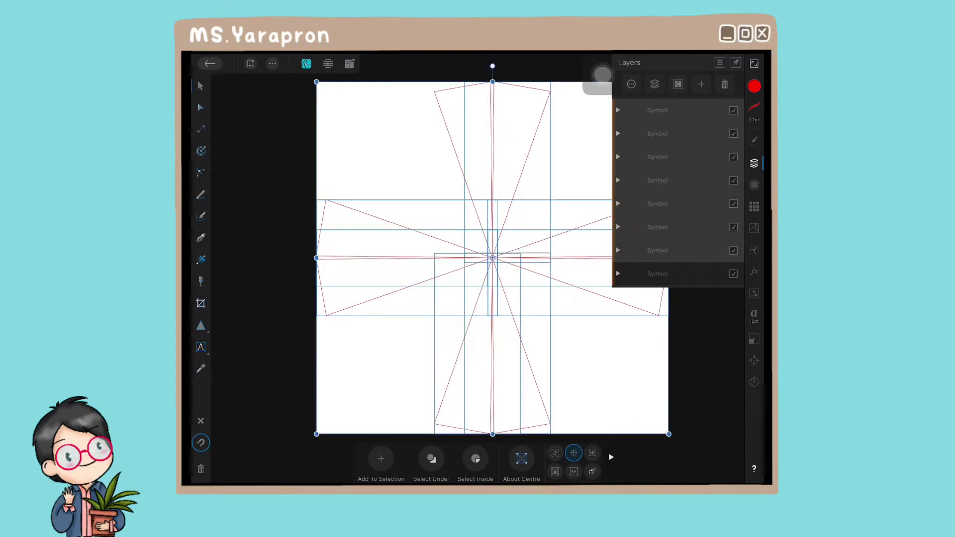
pyautogui.click(658, 273)
pyautogui.click(272, 63)
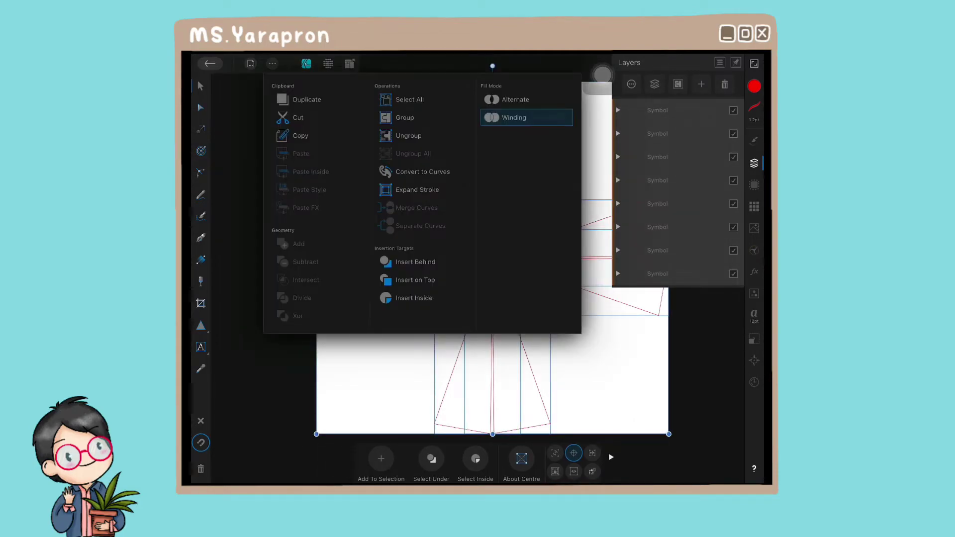
pyautogui.click(307, 100)
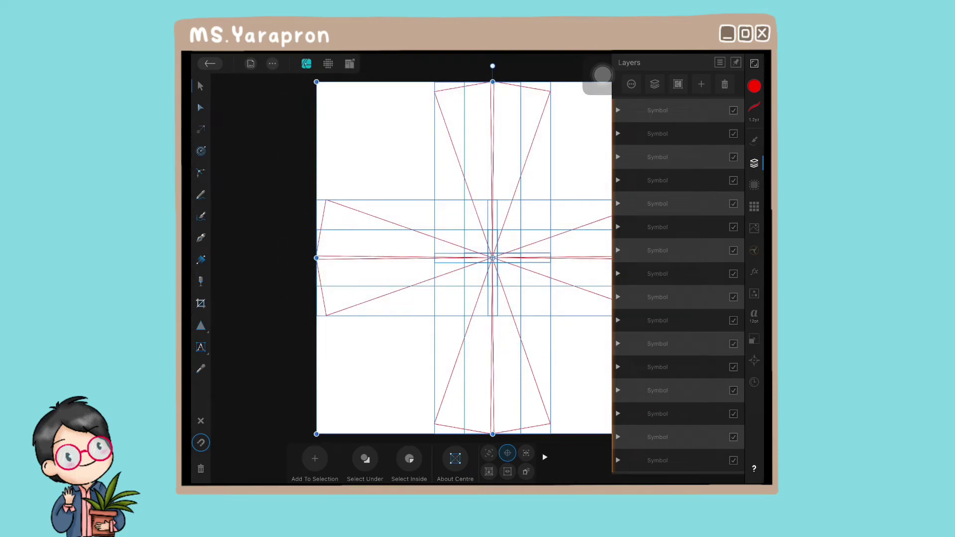
# Rotate the copied triangles 30° into the gaps for a 16-wedge burst, then select the first Symbol layer
pyautogui.moveTo(493, 65)
pyautogui.mouseDown()
pyautogui.moveTo(589, 91)
pyautogui.moveTo(629, 122)
pyautogui.mouseUp()
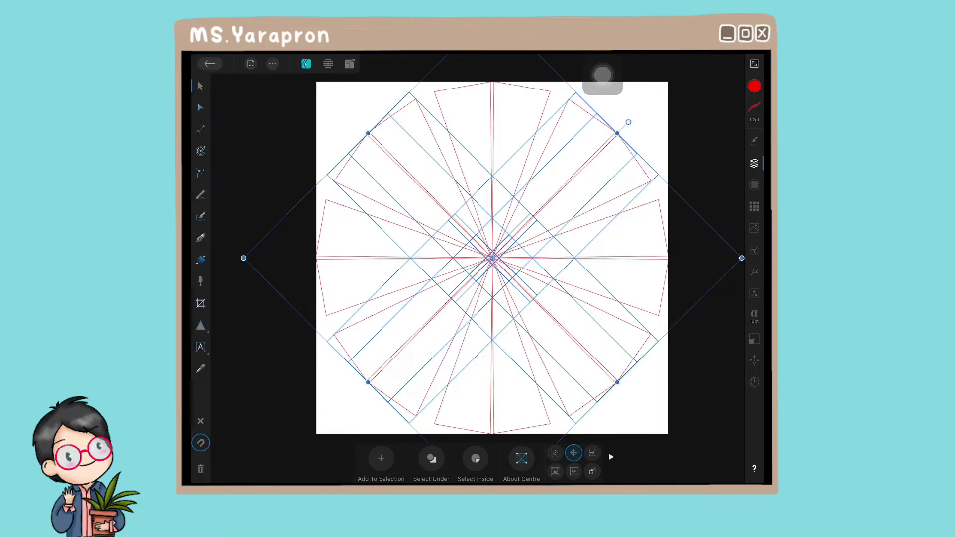
pyautogui.click(603, 75)
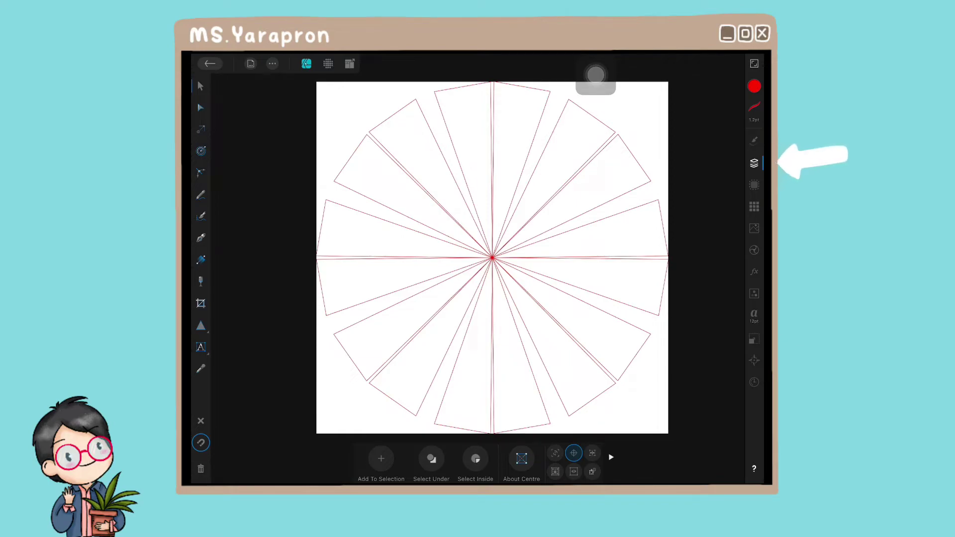
pyautogui.click(754, 163)
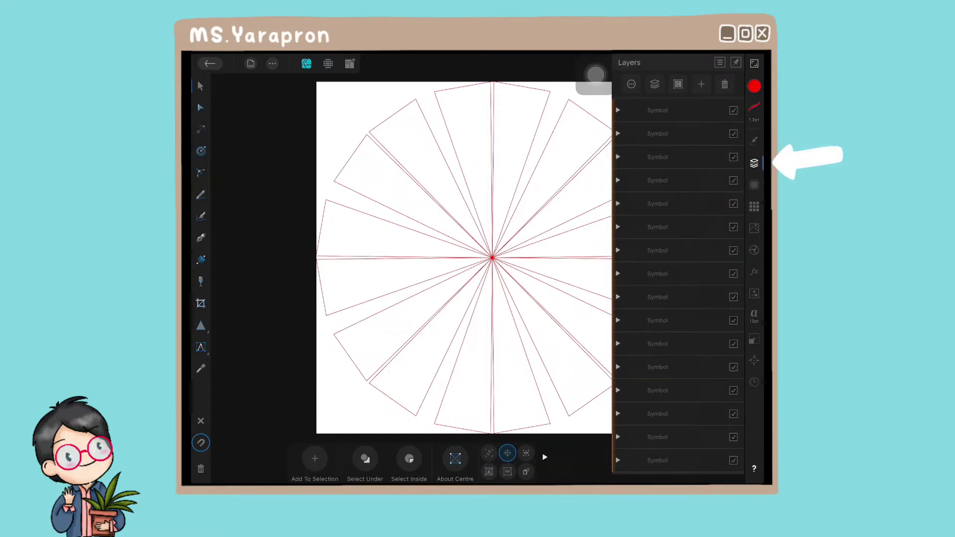
pyautogui.click(658, 110)
# Re-rotate the first Symbol's Triangle to about -146° and snap its tip onto the centre point
pyautogui.click(618, 110)
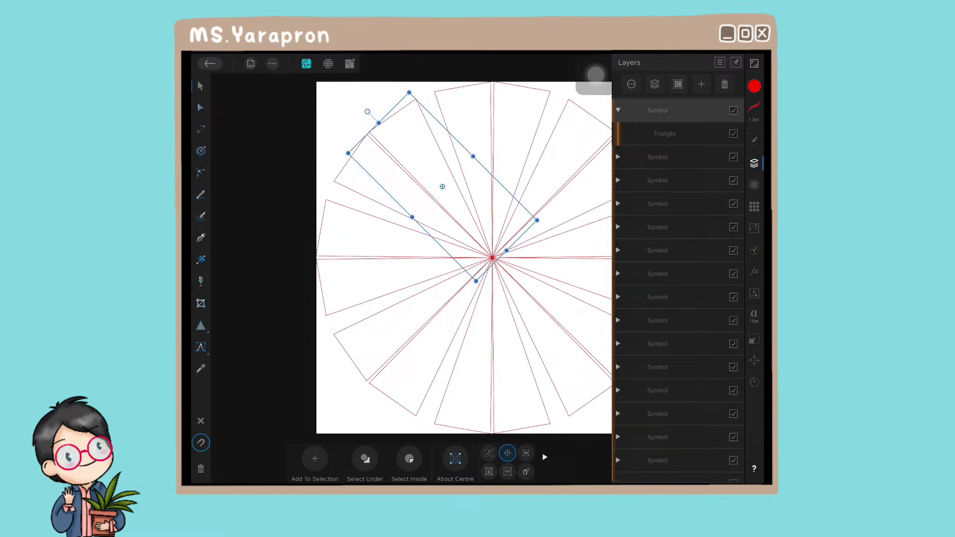
pyautogui.click(665, 133)
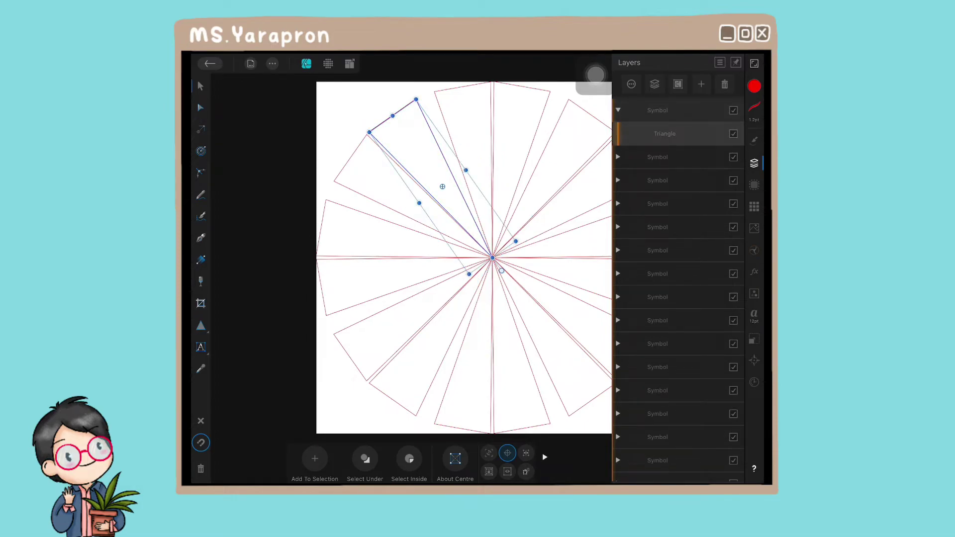
pyautogui.click(754, 163)
pyautogui.moveTo(502, 271); pyautogui.dragTo(492, 258)
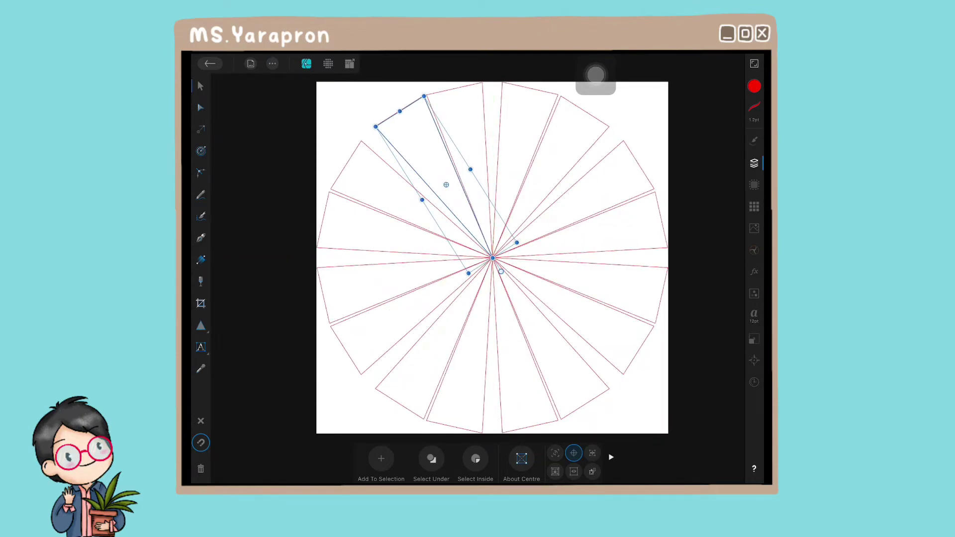
pyautogui.moveTo(376, 127); pyautogui.dragTo(370, 132)
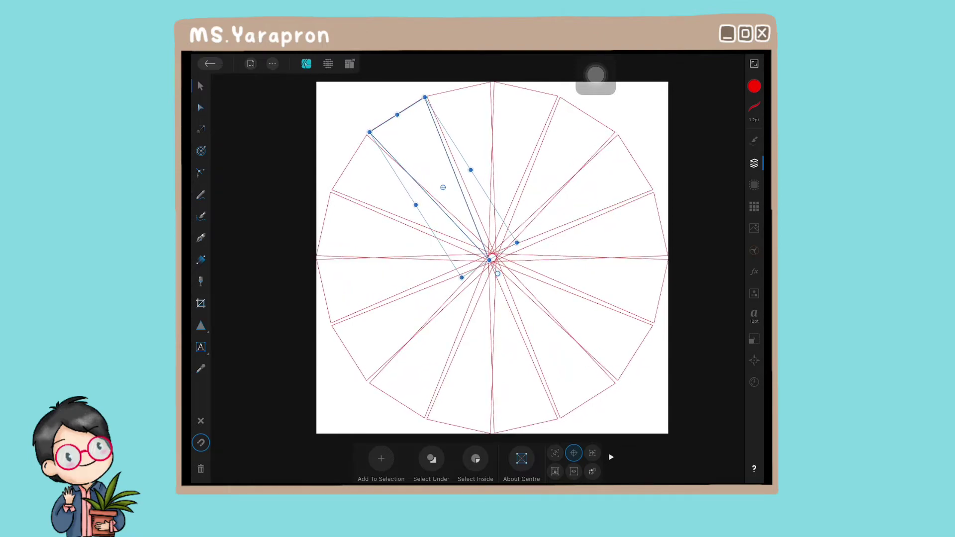
pyautogui.moveTo(490, 259); pyautogui.dragTo(492, 258)
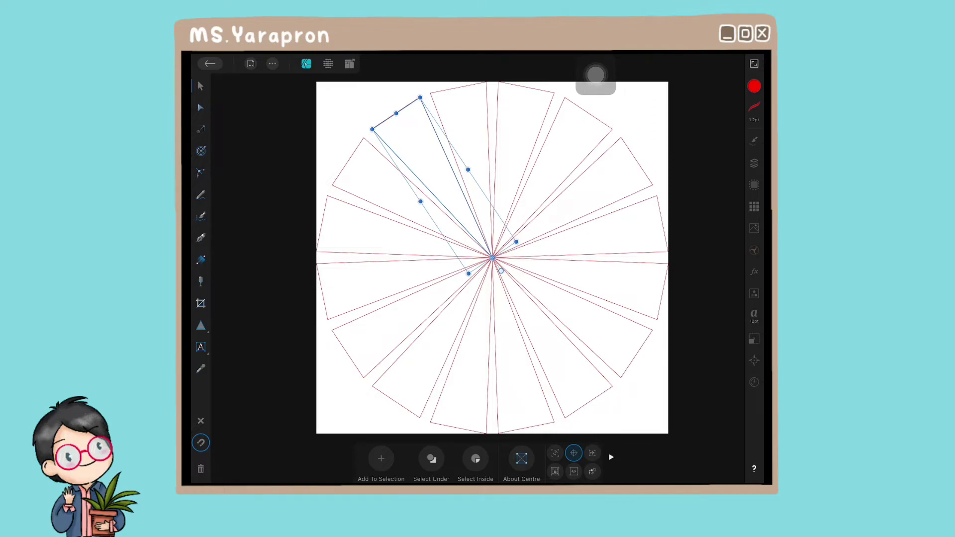
pyautogui.press('Escape')
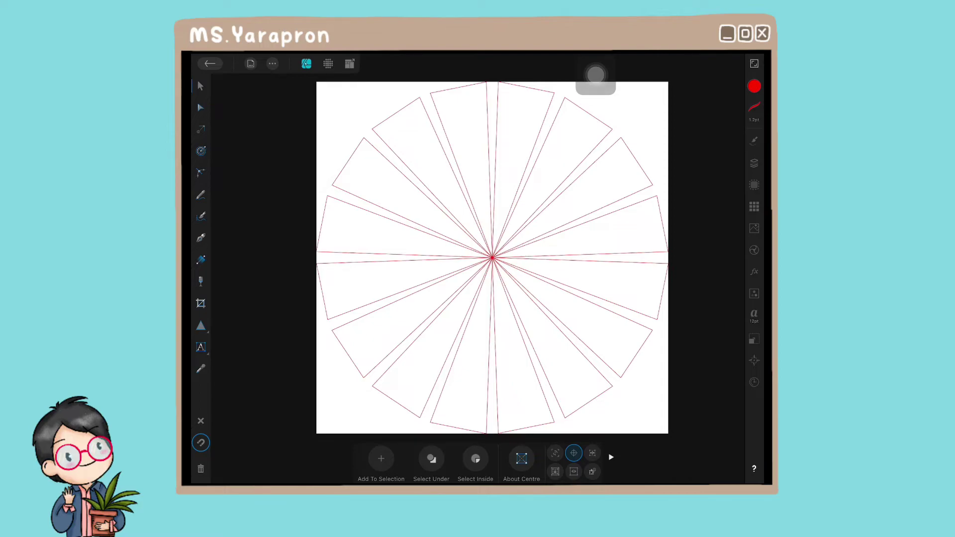
# Add a new Layer1 and nest it inside the first Symbol group above Triangle
pyautogui.click(755, 163)
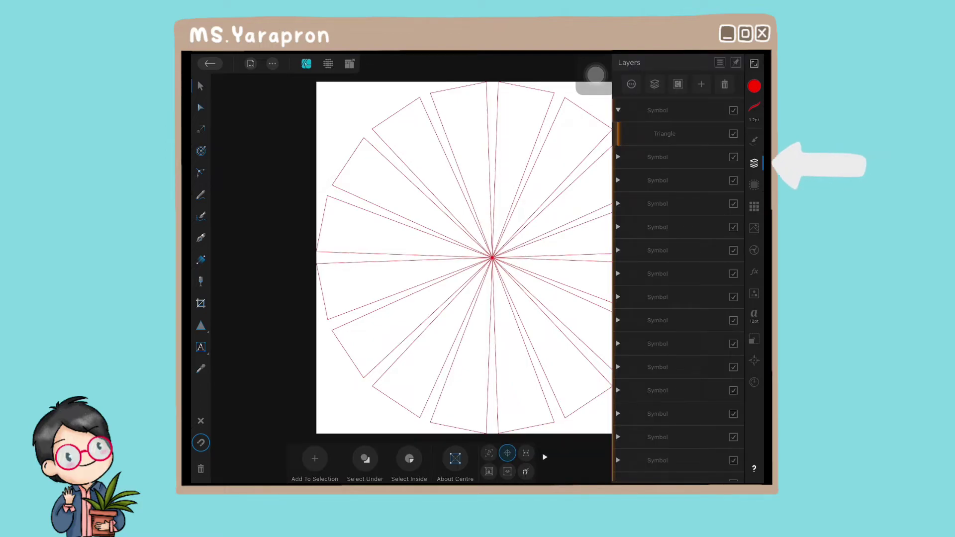
pyautogui.click(702, 84)
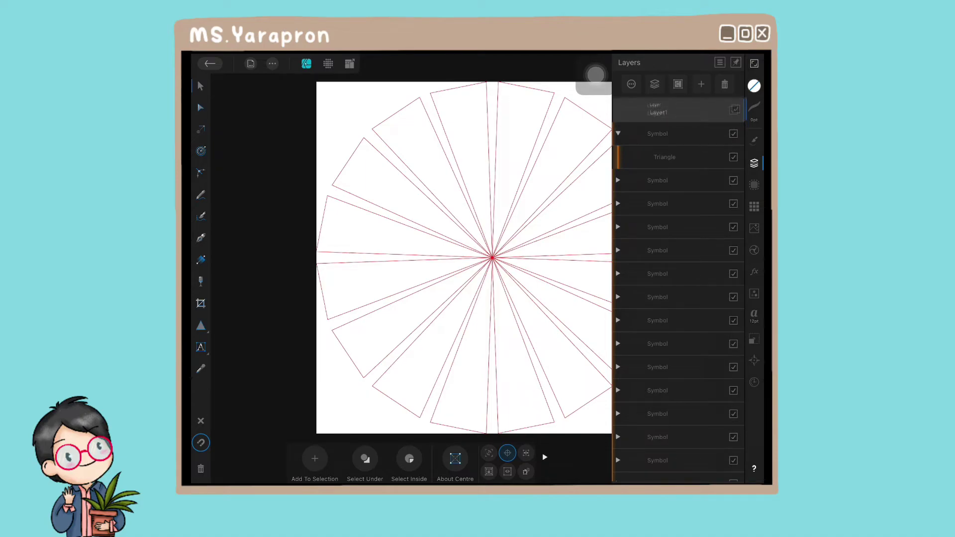
pyautogui.moveTo(658, 110)
pyautogui.mouseDown()
pyautogui.moveTo(658, 131)
pyautogui.moveTo(674, 128)
pyautogui.mouseUp()
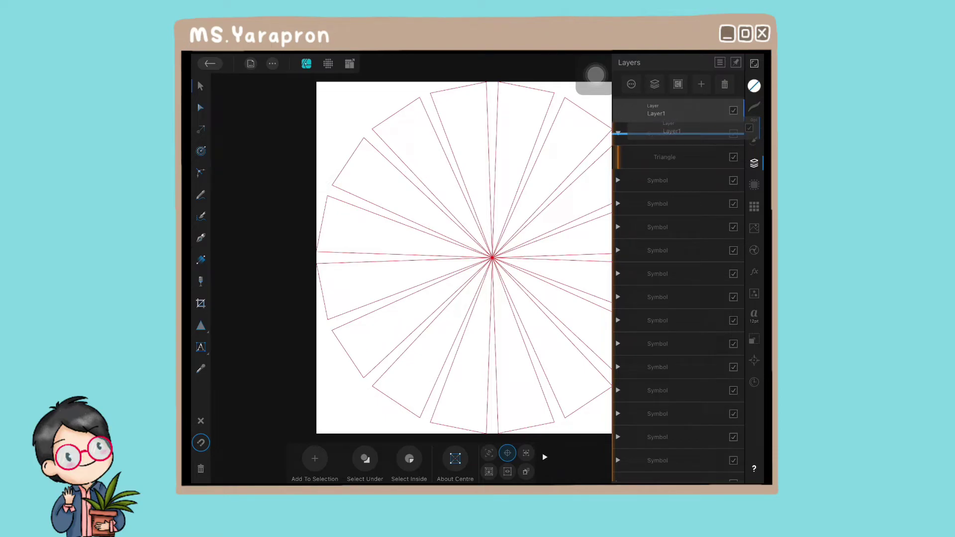
pyautogui.moveTo(672, 128); pyautogui.dragTo(672, 130)
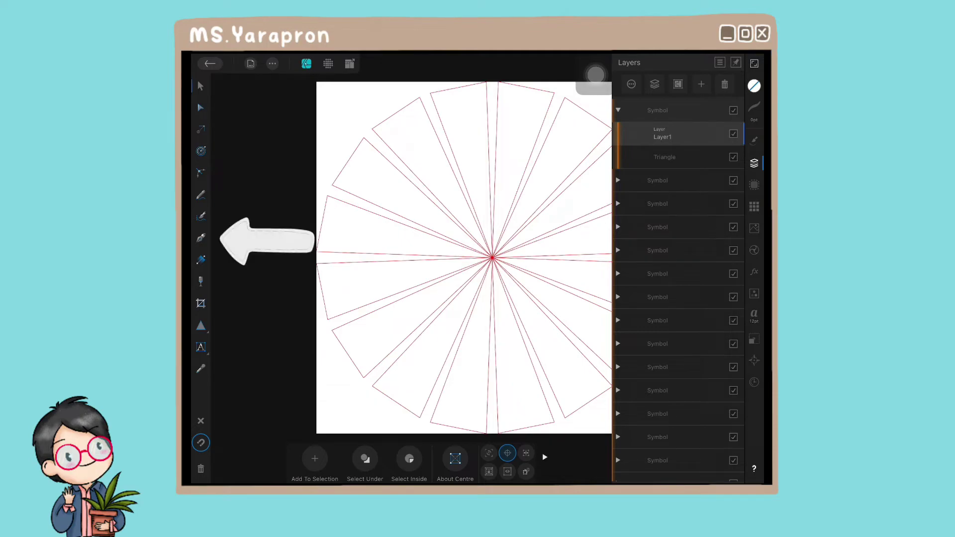
pyautogui.click(201, 217)
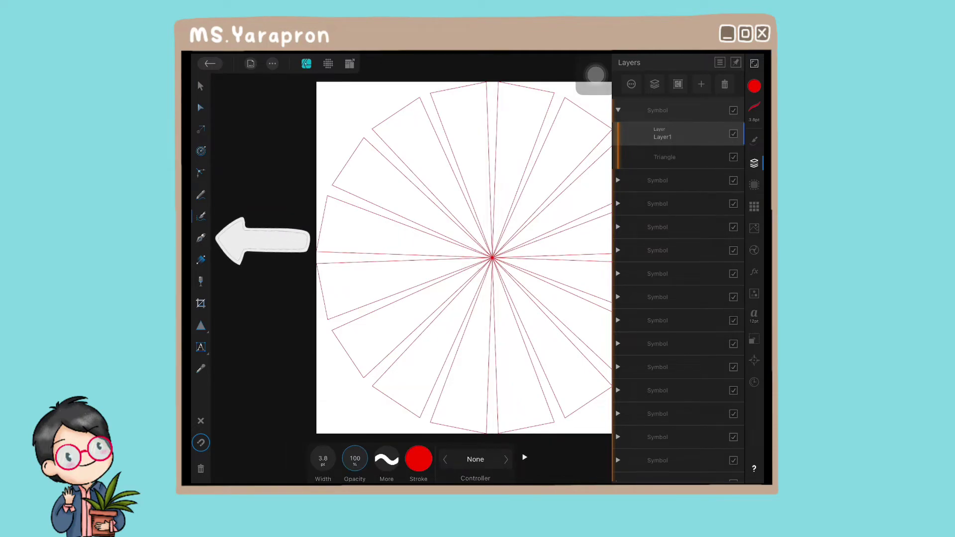
# Set the 3.8 pt brush colour to black from Quick Colours and undo the last curve
pyautogui.click(754, 106)
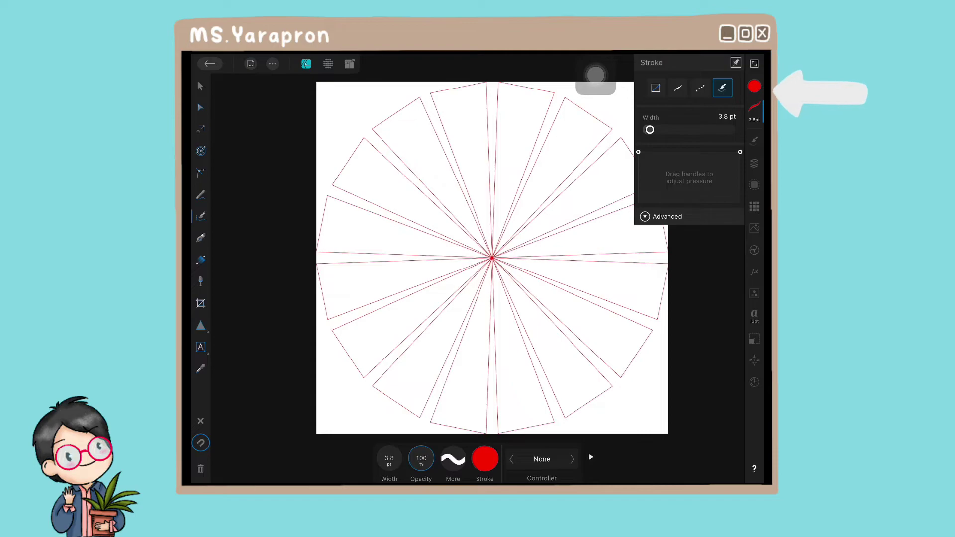
pyautogui.click(754, 86)
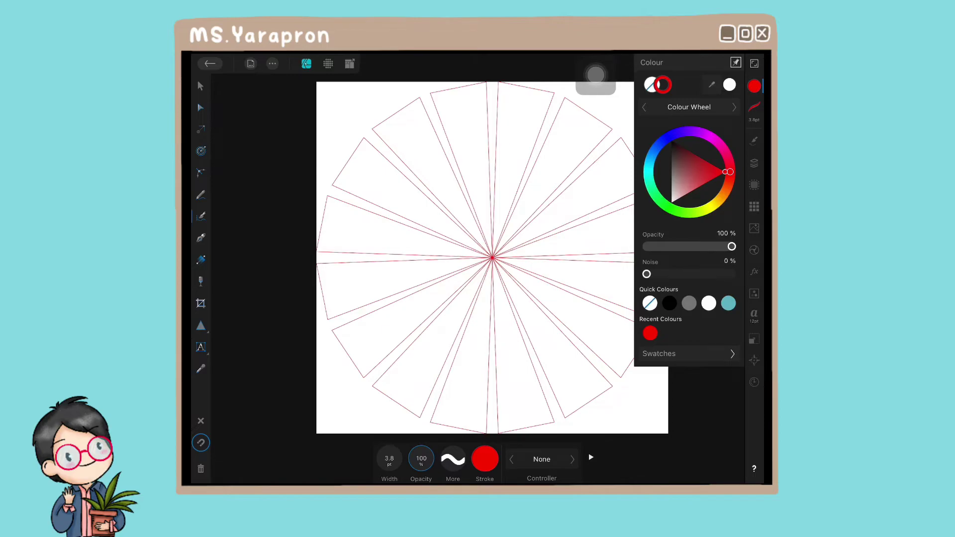
pyautogui.click(650, 303)
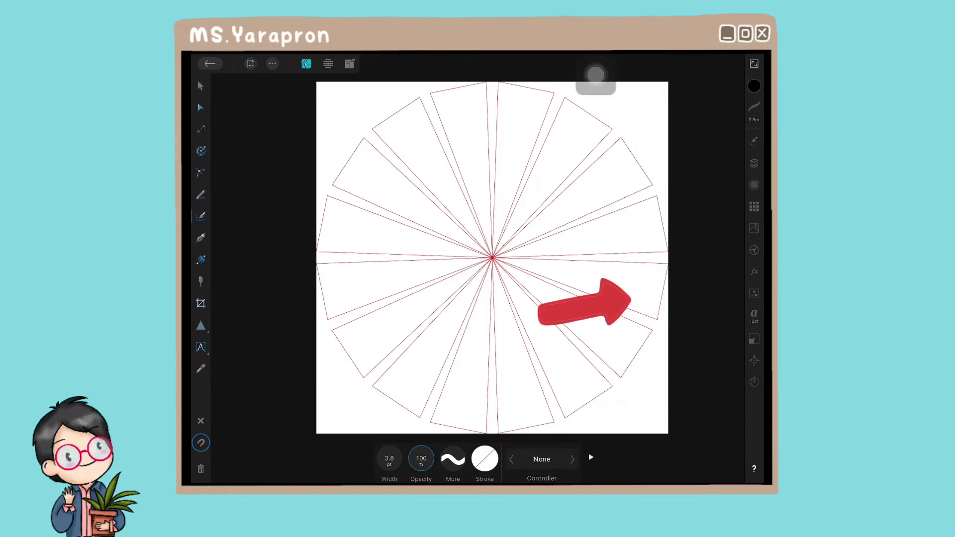
pyautogui.scroll(2, 531, 247)
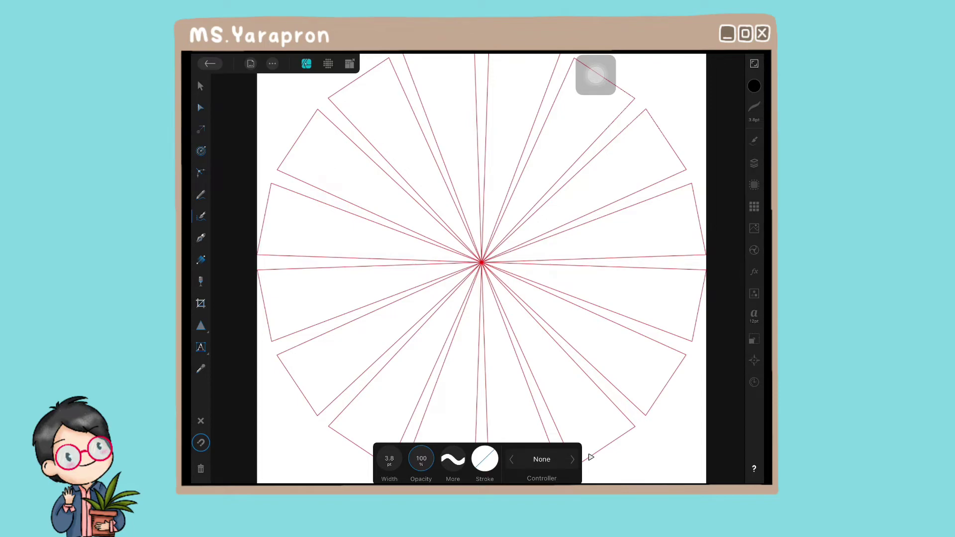
pyautogui.hotkey('ctrl', 'z')
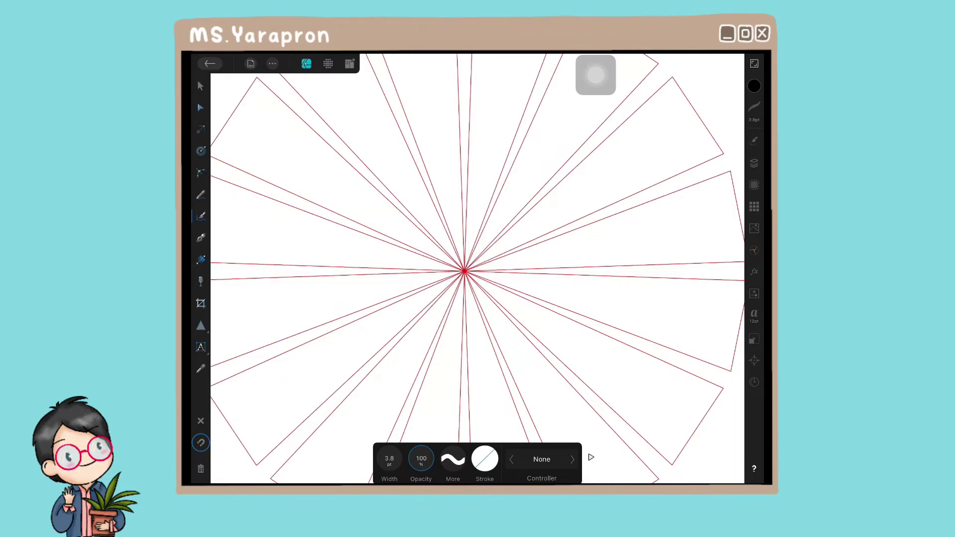
# Draw a thick centre circle, scalloped outlines around the oval petals, and stripes inside the outer petals
pyautogui.moveTo(465, 238)
pyautogui.mouseDown()
pyautogui.moveTo(485, 242)
pyautogui.moveTo(473, 214)
pyautogui.moveTo(546, 190)
pyautogui.moveTo(596, 281)
pyautogui.mouseUp()
pyautogui.scroll(3, 465, 271)
pyautogui.moveTo(510, 194)
pyautogui.mouseDown()
pyautogui.moveTo(485, 257)
pyautogui.moveTo(503, 244)
pyautogui.moveTo(517, 185)
pyautogui.moveTo(502, 226)
pyautogui.mouseUp()
pyautogui.hotkey('ctrl', 'z')
pyautogui.hotkey('ctrl', 'z')
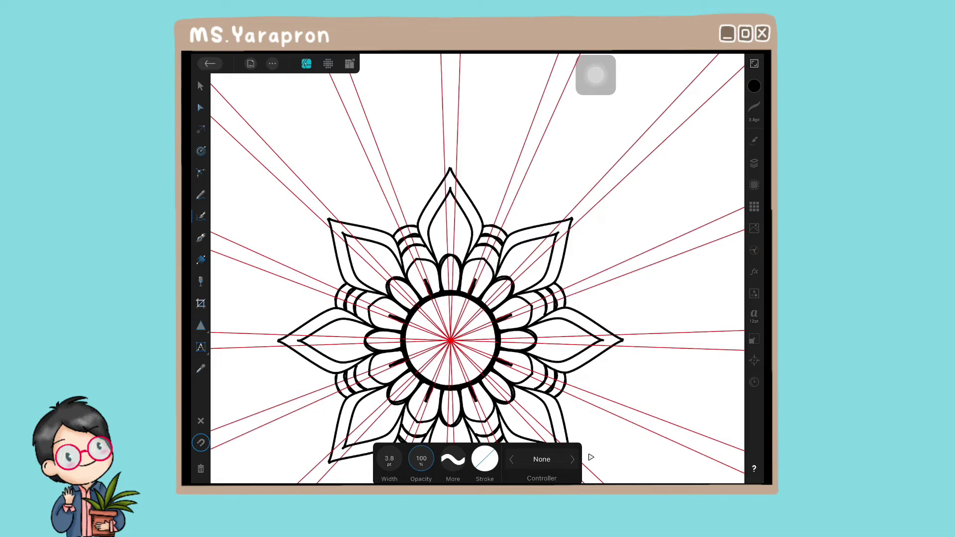
pyautogui.moveTo(475, 178)
pyautogui.mouseDown()
pyautogui.moveTo(523, 186)
pyautogui.moveTo(549, 206)
pyautogui.mouseUp()
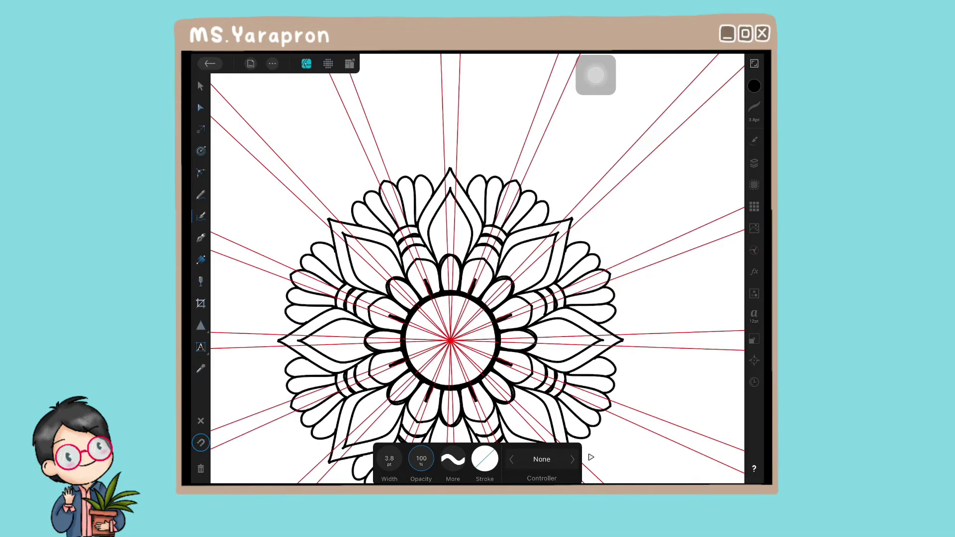
pyautogui.moveTo(418, 197); pyautogui.dragTo(420, 223)
pyautogui.moveTo(563, 282); pyautogui.dragTo(585, 295)
pyautogui.scroll(-2, 458, 318)
pyautogui.scroll(3, 458, 199)
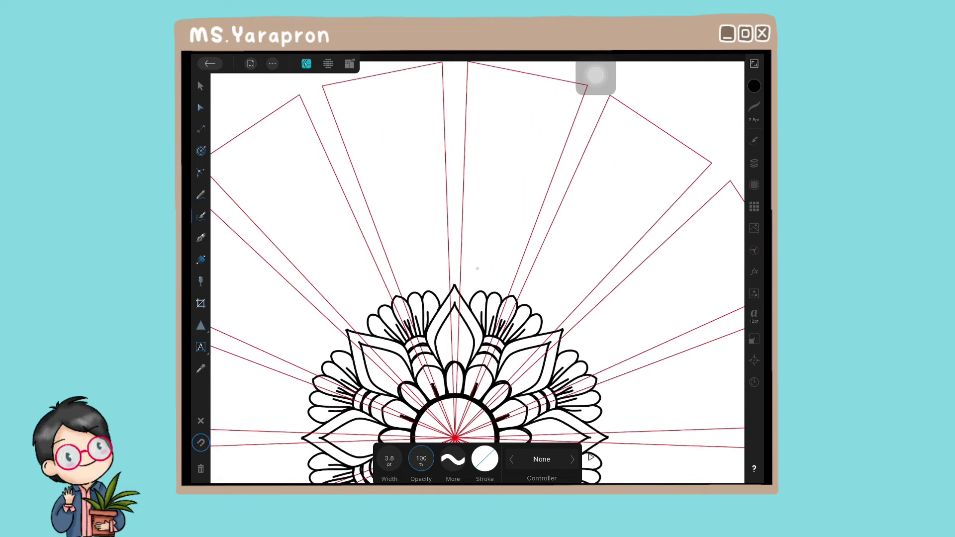
# Add a large teardrop petal with a small inner teardrop, spiral curls, inner outlines and fan details
pyautogui.moveTo(413, 291)
pyautogui.mouseDown()
pyautogui.moveTo(425, 199)
pyautogui.moveTo(507, 254)
pyautogui.mouseUp()
pyautogui.moveTo(437, 291); pyautogui.dragTo(473, 291)
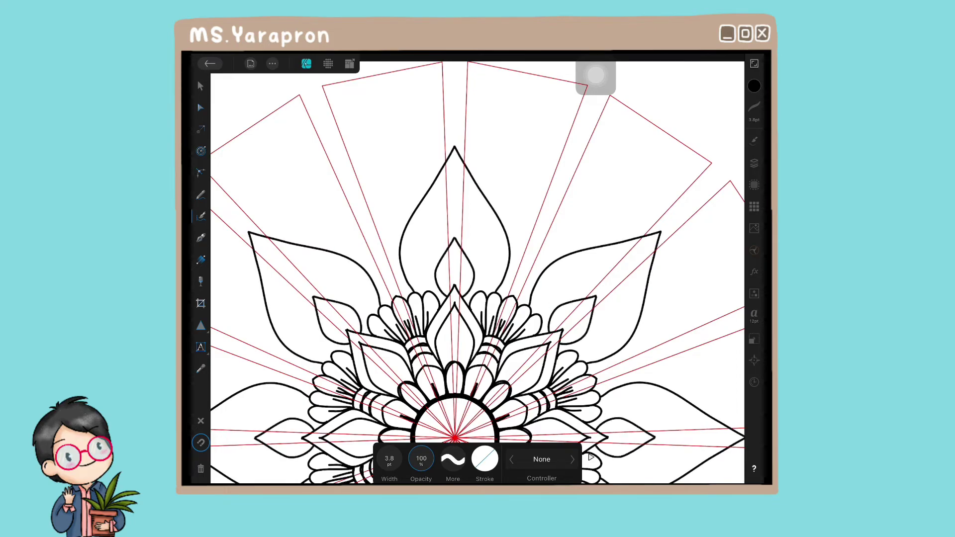
pyautogui.moveTo(361, 318); pyautogui.dragTo(343, 329)
pyautogui.moveTo(369, 276); pyautogui.dragTo(357, 282)
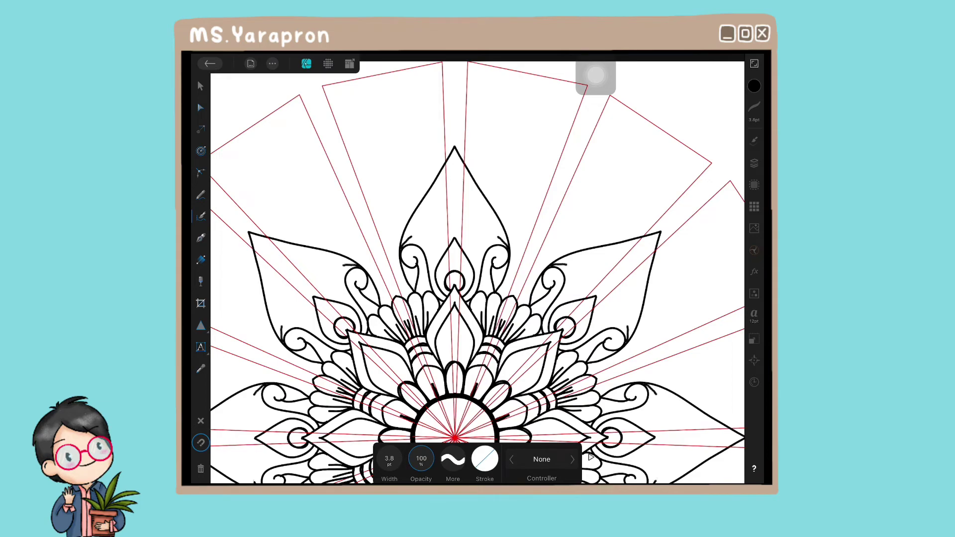
pyautogui.moveTo(294, 245); pyautogui.dragTo(357, 264)
pyautogui.moveTo(262, 276); pyautogui.dragTo(283, 341)
pyautogui.moveTo(268, 388); pyautogui.dragTo(262, 410)
pyautogui.moveTo(348, 269); pyautogui.dragTo(331, 292)
pyautogui.moveTo(441, 229)
pyautogui.mouseDown()
pyautogui.moveTo(405, 247)
pyautogui.moveTo(428, 246)
pyautogui.moveTo(408, 241)
pyautogui.mouseUp()
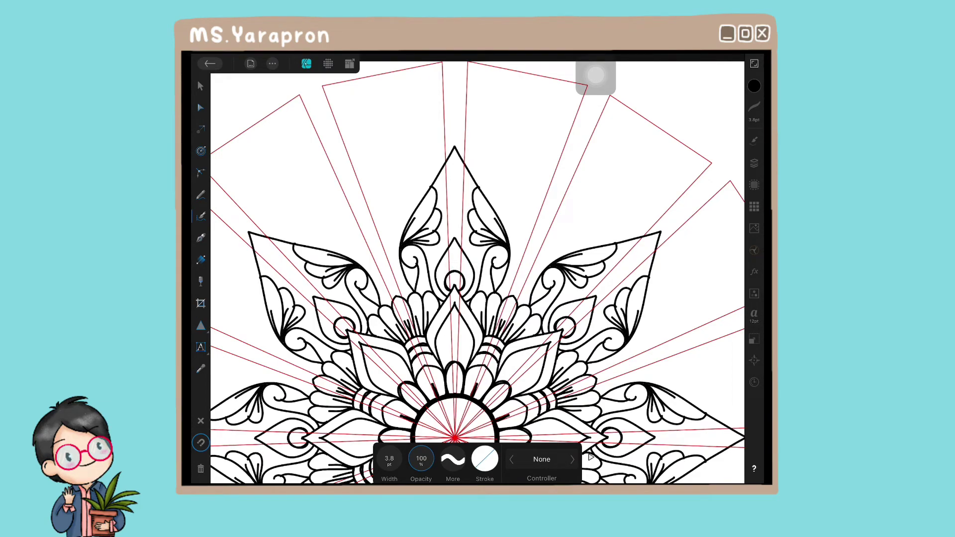
pyautogui.moveTo(279, 244)
pyautogui.mouseDown()
pyautogui.moveTo(268, 265)
pyautogui.moveTo(257, 243)
pyautogui.mouseUp()
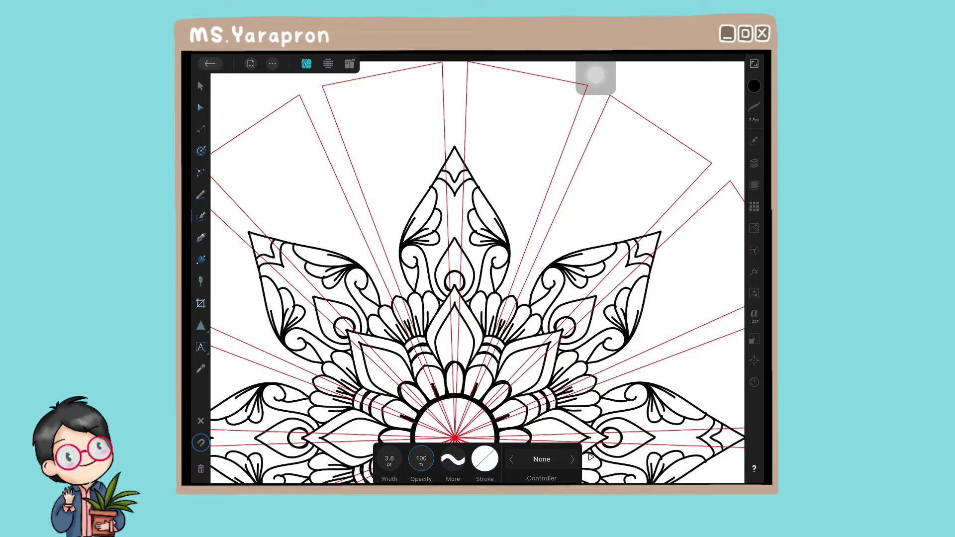
# Draw pointed petals with inner lines, large rounded lobes, and small jagged leaf strokes beside them
pyautogui.moveTo(406, 291); pyautogui.dragTo(364, 223)
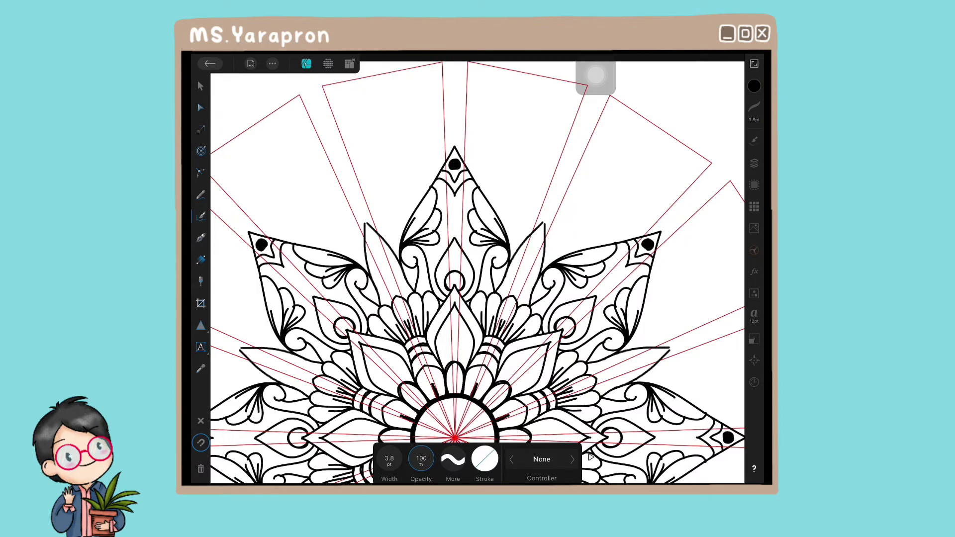
pyautogui.moveTo(405, 304); pyautogui.dragTo(381, 265)
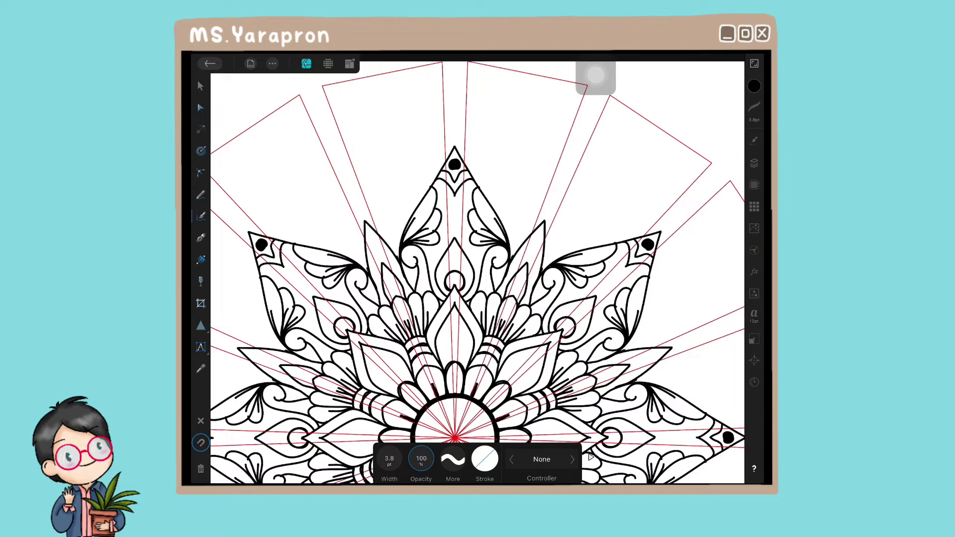
pyautogui.moveTo(423, 192)
pyautogui.mouseDown()
pyautogui.moveTo(398, 251)
pyautogui.moveTo(343, 268)
pyautogui.mouseUp()
pyautogui.moveTo(393, 204); pyautogui.dragTo(358, 264)
pyautogui.moveTo(343, 219); pyautogui.dragTo(378, 195)
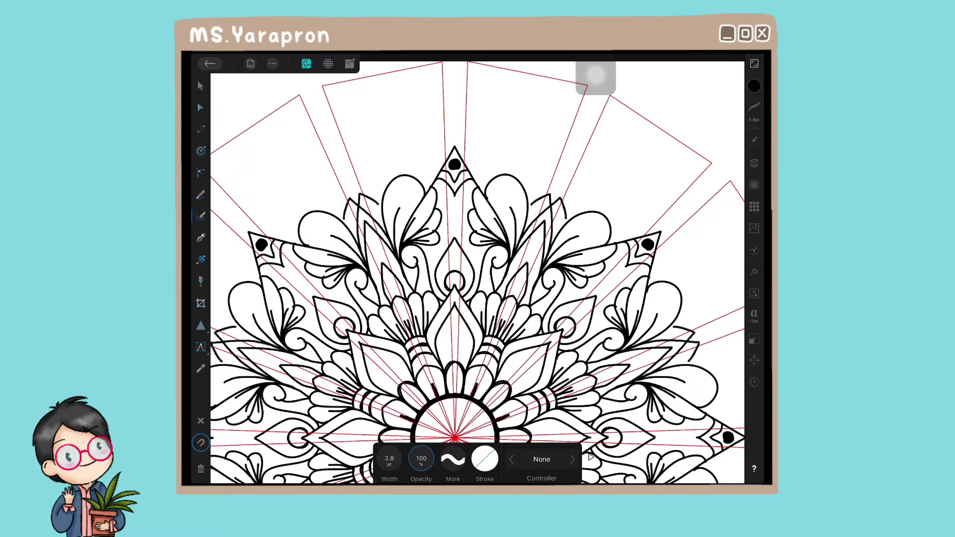
pyautogui.scroll(-5, 477, 269)
pyautogui.scroll(5, 478, 269)
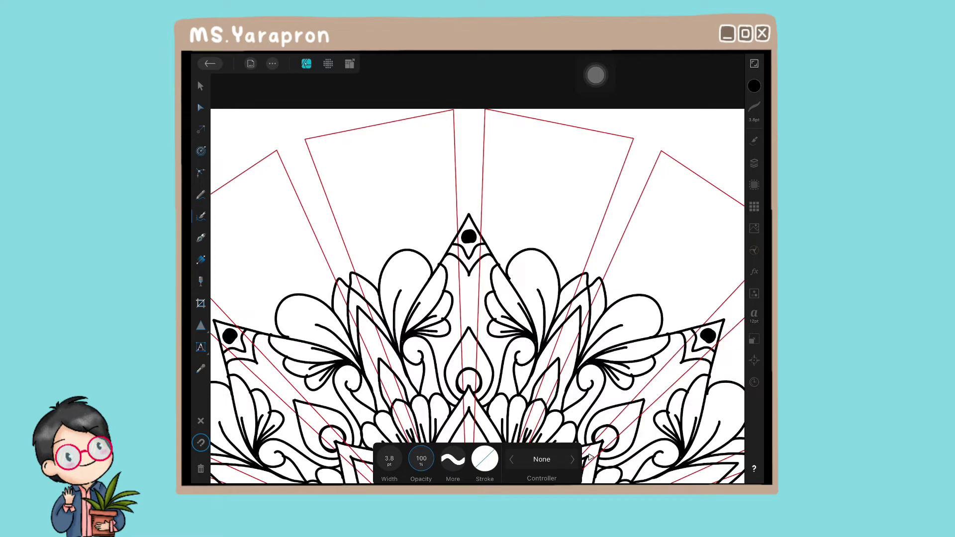
# Add a wavy outer curve, a pointed top lobe, scalloped bumps, thin lines and small circles
pyautogui.moveTo(605, 289); pyautogui.dragTo(744, 295)
pyautogui.moveTo(469, 170); pyautogui.dragTo(563, 269)
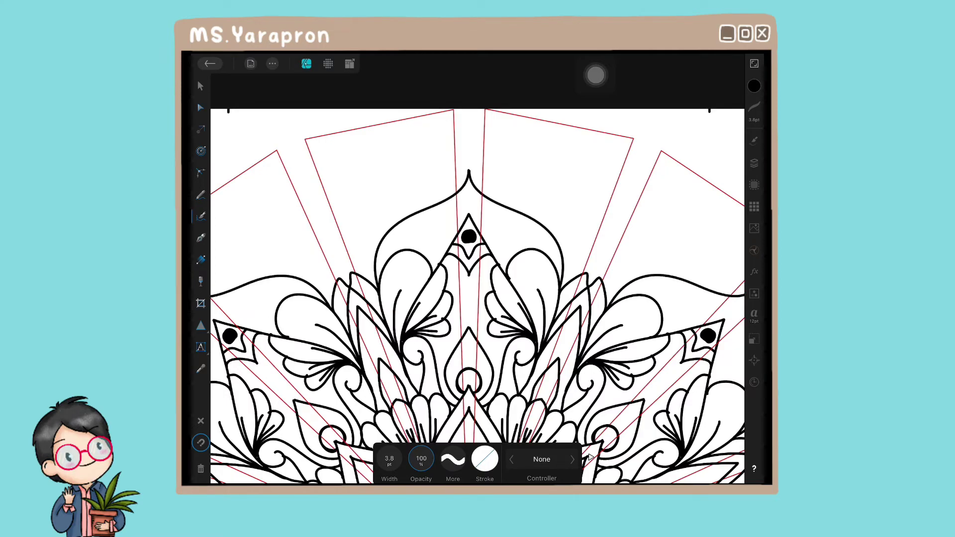
pyautogui.scroll(2, 477, 269)
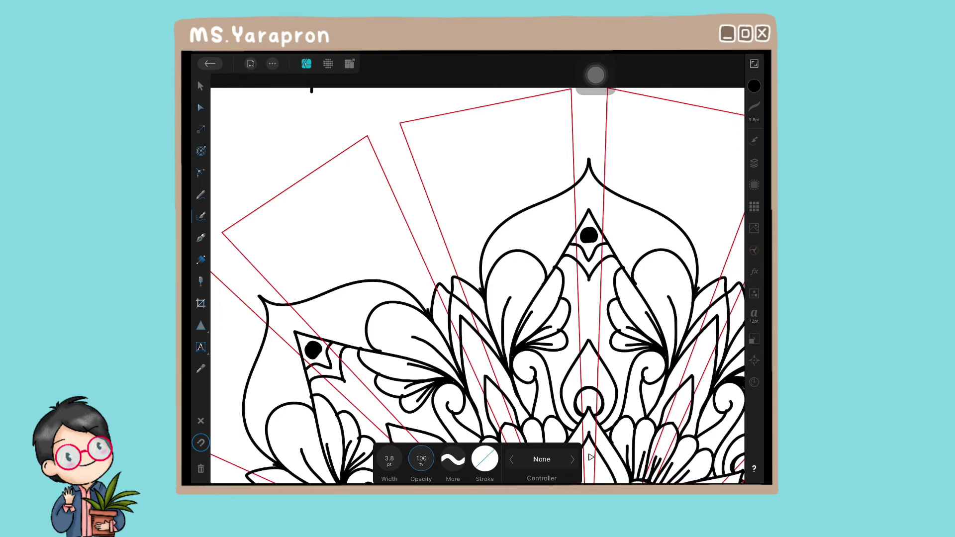
pyautogui.moveTo(398, 282); pyautogui.dragTo(478, 252)
pyautogui.moveTo(428, 294)
pyautogui.mouseDown()
pyautogui.moveTo(467, 264)
pyautogui.moveTo(448, 243)
pyautogui.moveTo(451, 251)
pyautogui.mouseUp()
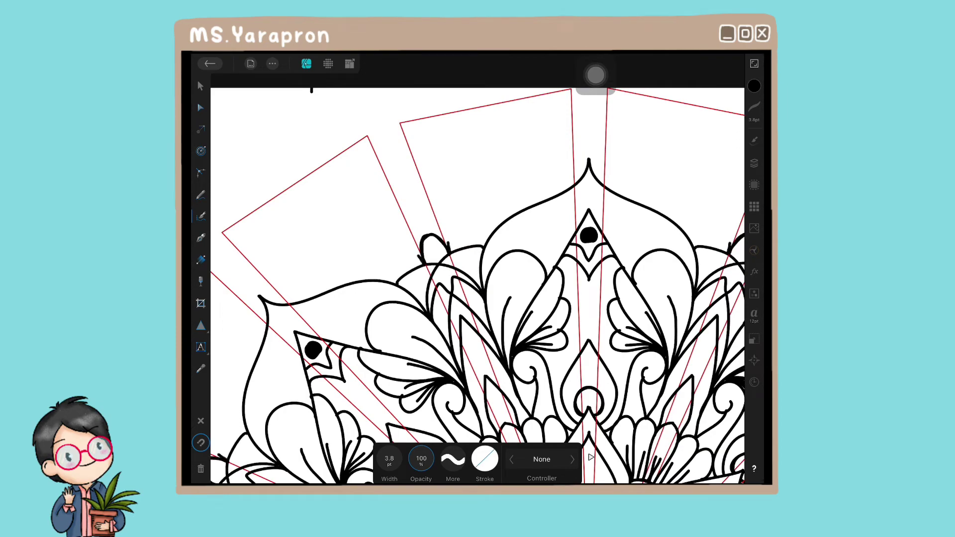
pyautogui.moveTo(398, 271); pyautogui.dragTo(490, 231)
pyautogui.moveTo(384, 281)
pyautogui.mouseDown()
pyautogui.moveTo(398, 255)
pyautogui.moveTo(448, 224)
pyautogui.moveTo(495, 221)
pyautogui.mouseUp()
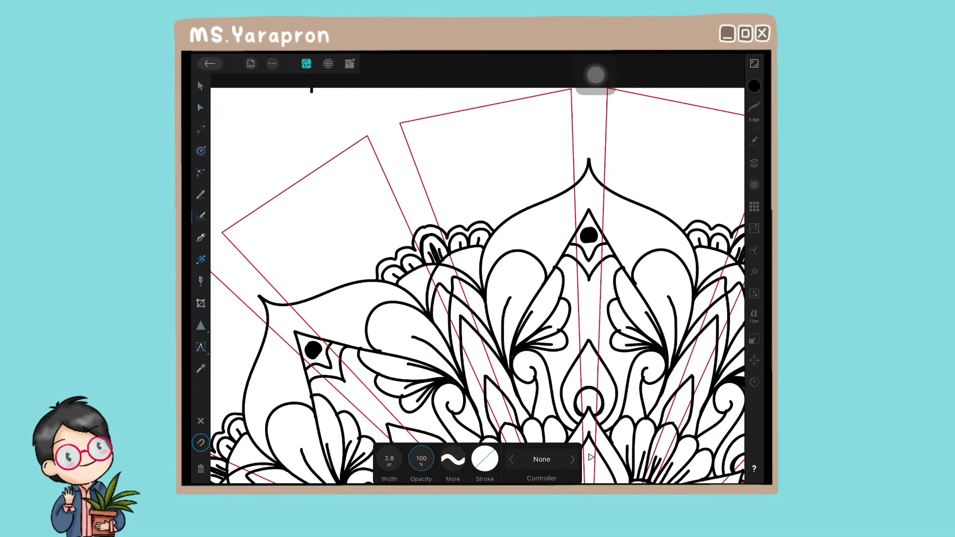
pyautogui.moveTo(331, 256); pyautogui.dragTo(443, 164)
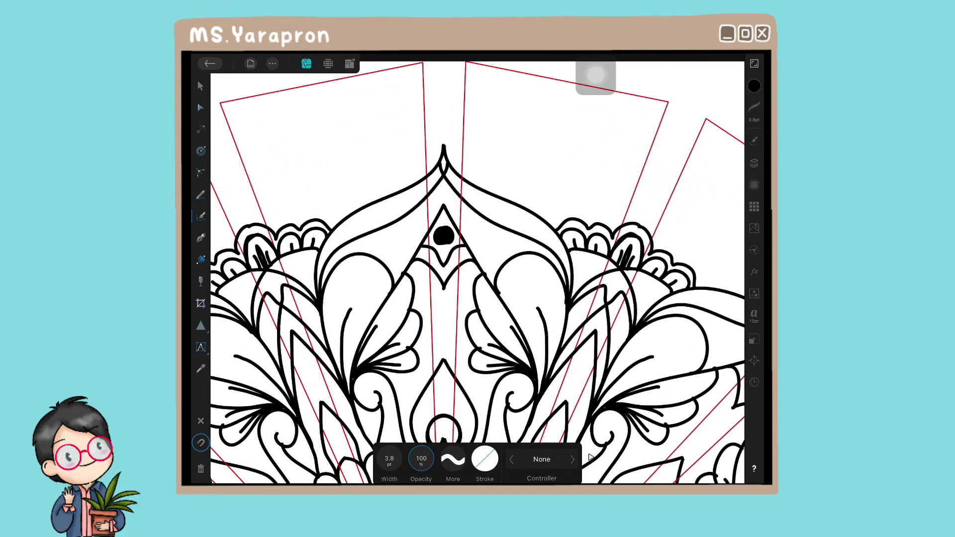
pyautogui.moveTo(463, 233); pyautogui.dragTo(517, 249)
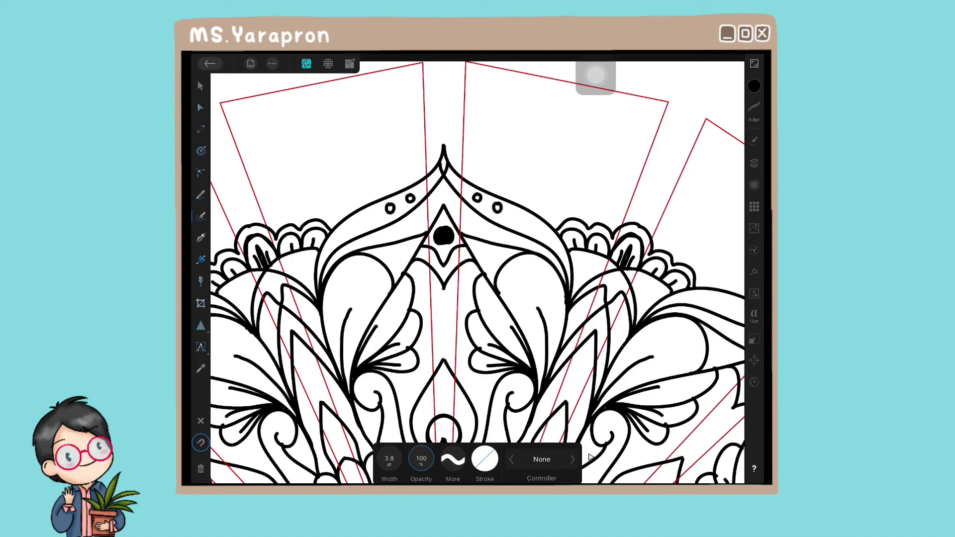
pyautogui.moveTo(369, 215); pyautogui.dragTo(370, 216)
# Finish the outer ring of leaf shapes, teardrops and small circles around the mandala's edge
pyautogui.moveTo(444, 147); pyautogui.dragTo(569, 118)
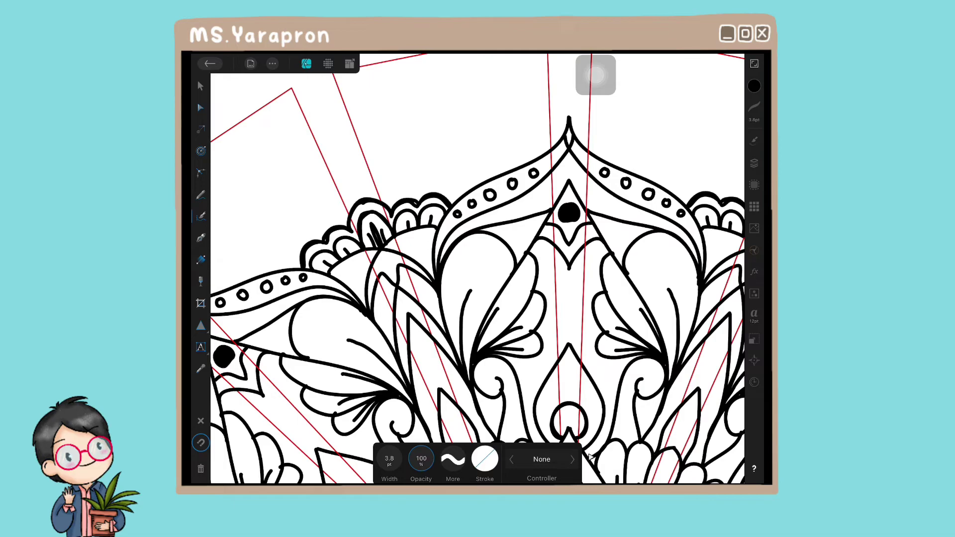
pyautogui.moveTo(297, 261)
pyautogui.mouseDown()
pyautogui.moveTo(243, 238)
pyautogui.moveTo(296, 260)
pyautogui.mouseUp()
pyautogui.moveTo(443, 189); pyautogui.dragTo(394, 158)
pyautogui.moveTo(298, 249); pyautogui.dragTo(315, 197)
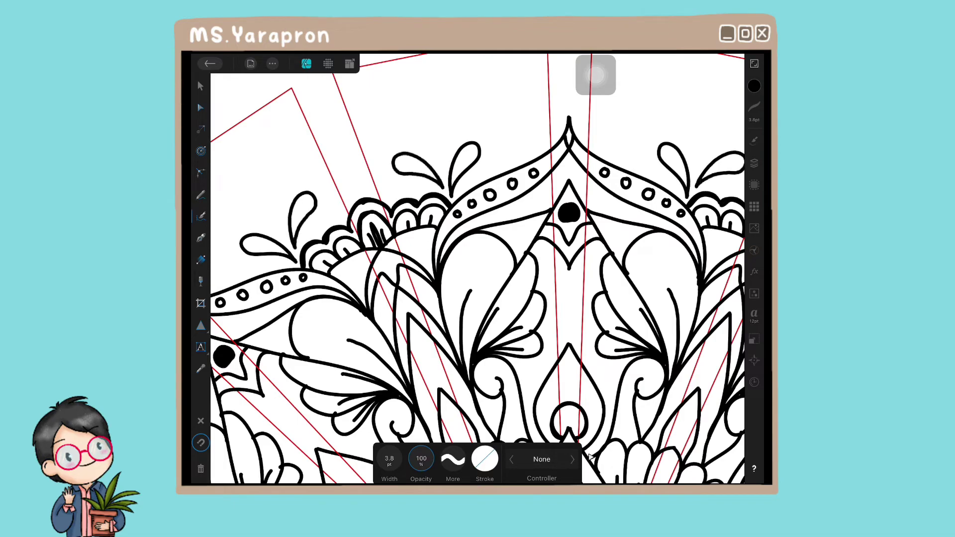
pyautogui.moveTo(450, 194); pyautogui.dragTo(479, 145)
pyautogui.moveTo(490, 165); pyautogui.dragTo(491, 166)
# Fit the page in view, switch to the Move tool, and collapse Layer1 in the Layers list
pyautogui.hotkey('ctrl', '0')
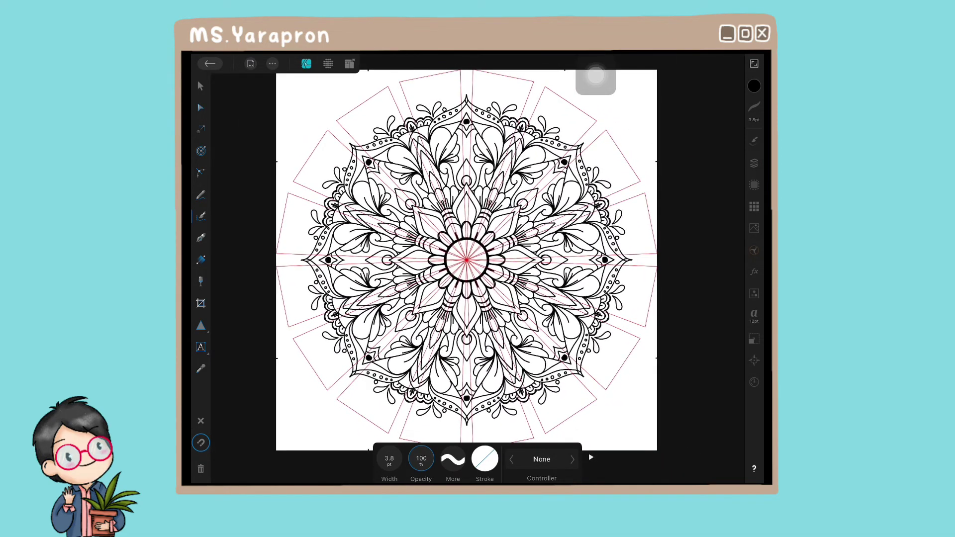
pyautogui.press('v')
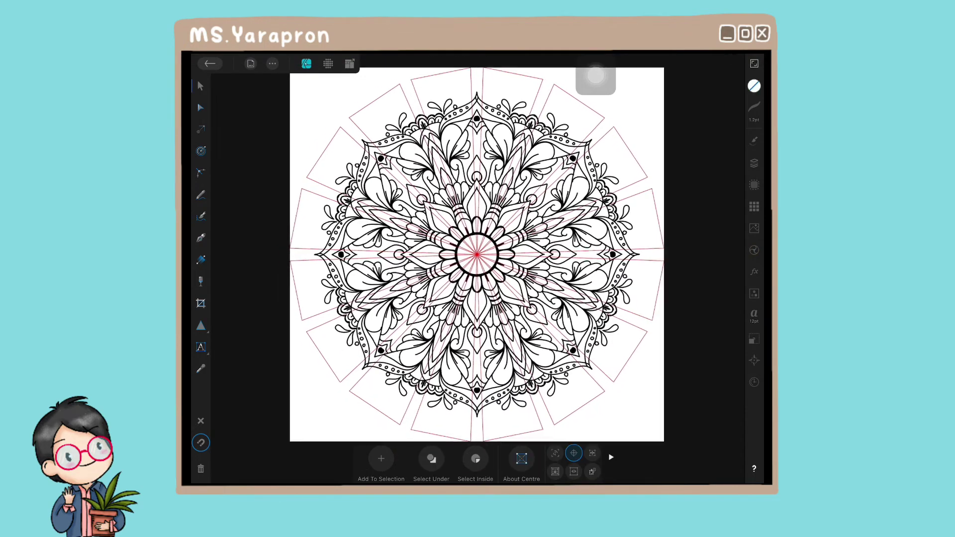
pyautogui.scroll(1, 478, 257)
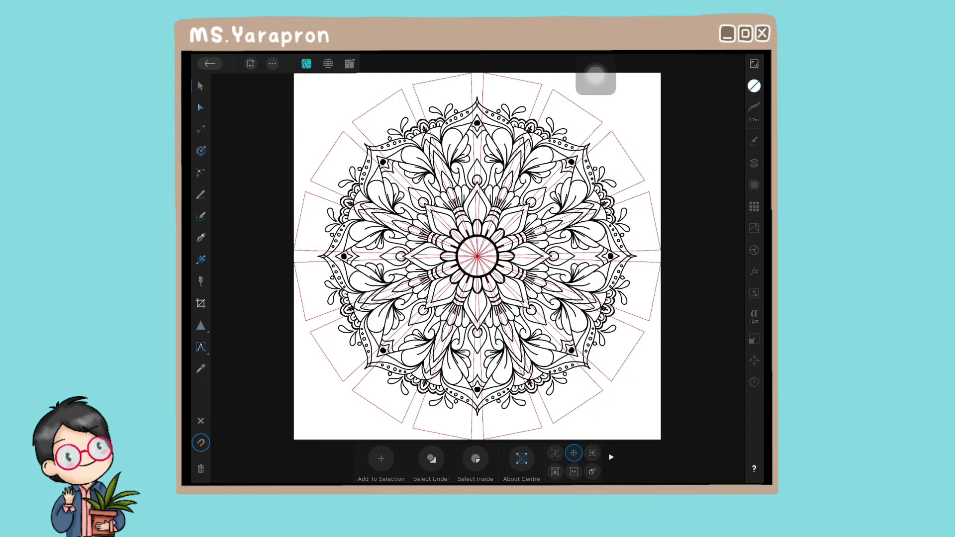
pyautogui.click(754, 163)
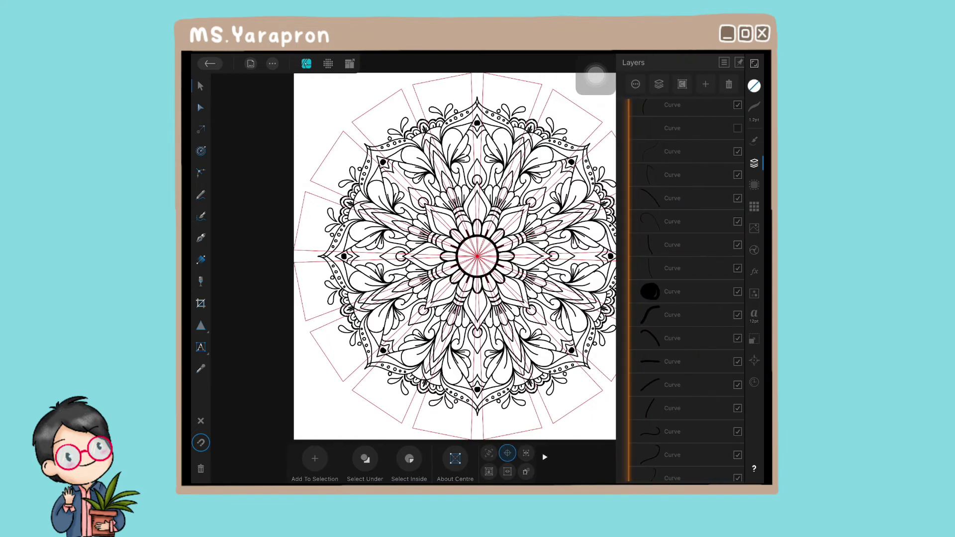
pyautogui.scroll(10, 686, 289)
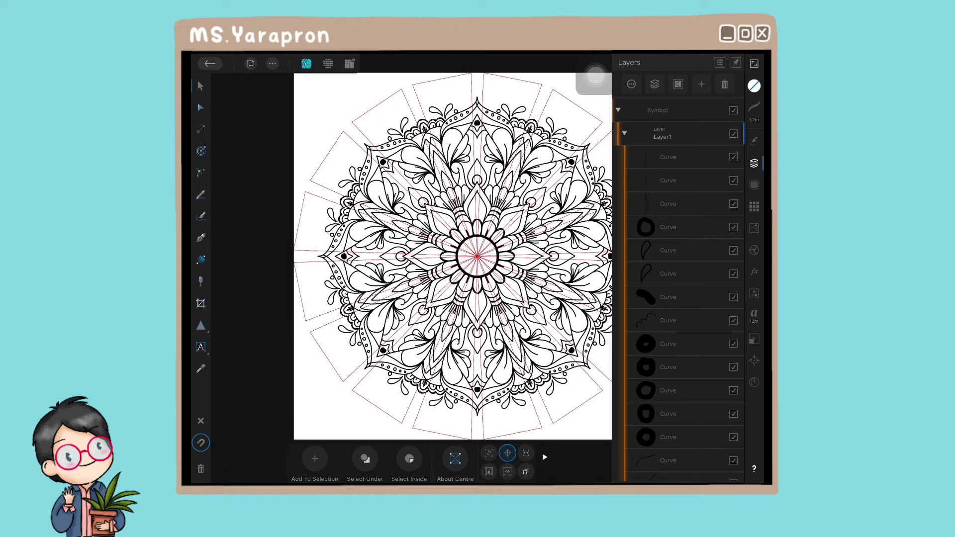
pyautogui.click(624, 133)
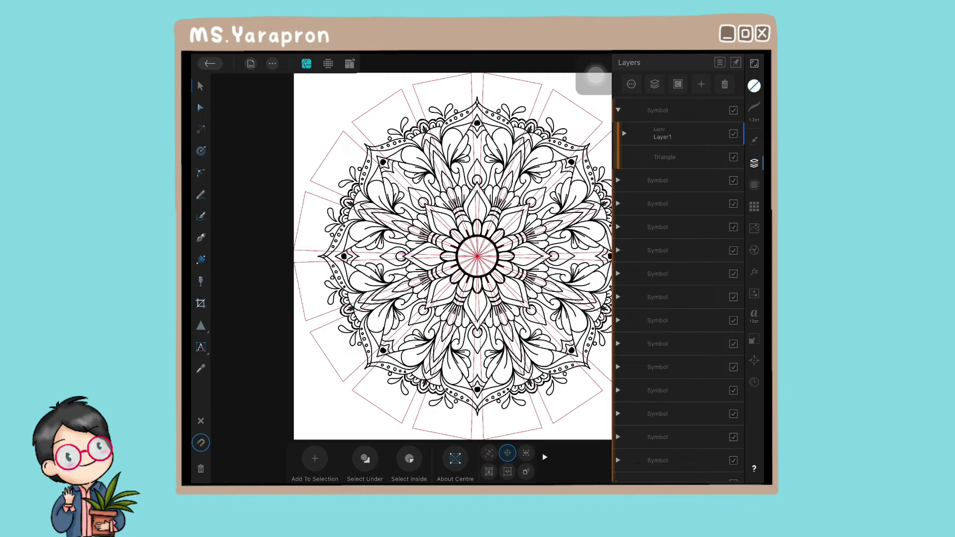
# Hide the Triangle layer, then collapse the first Symbol group and close Layers
pyautogui.click(665, 157)
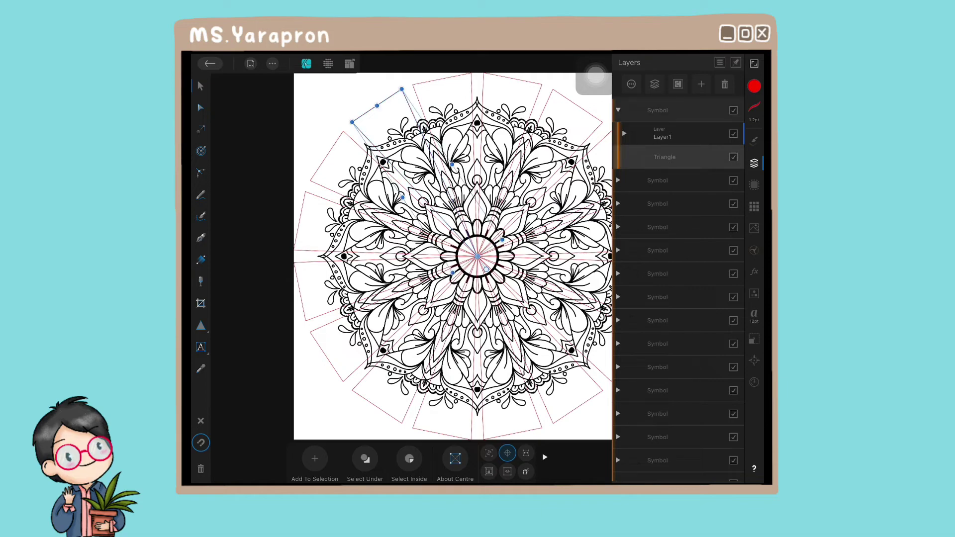
pyautogui.click(734, 157)
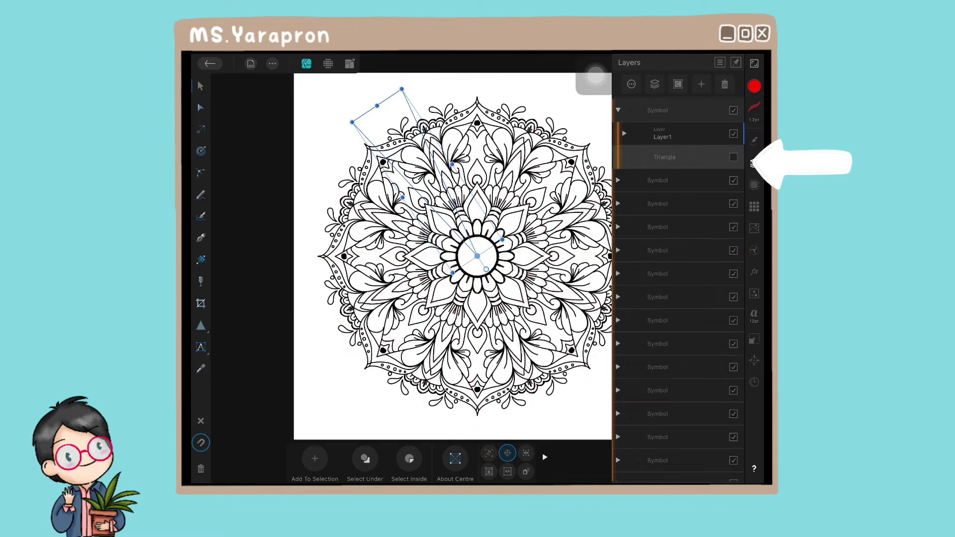
pyautogui.click(618, 110)
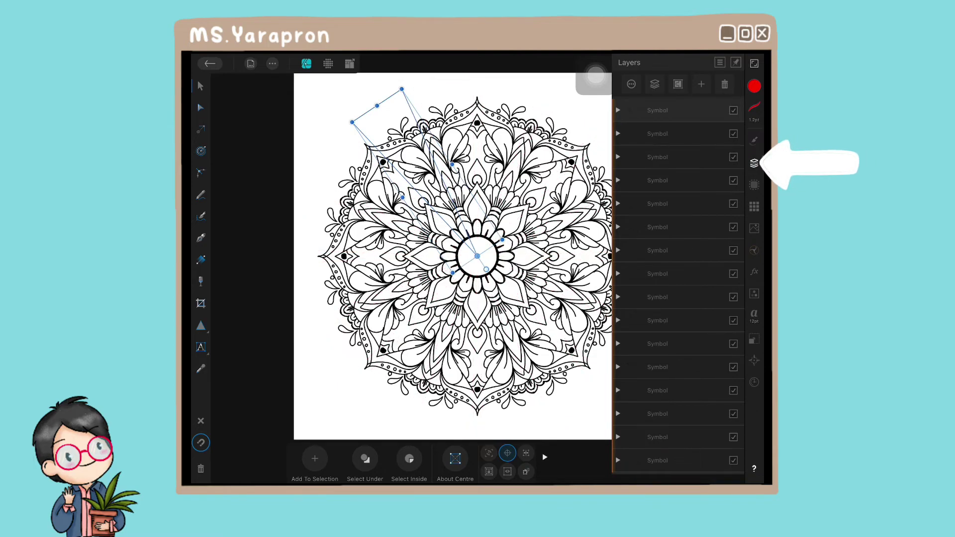
pyautogui.click(754, 163)
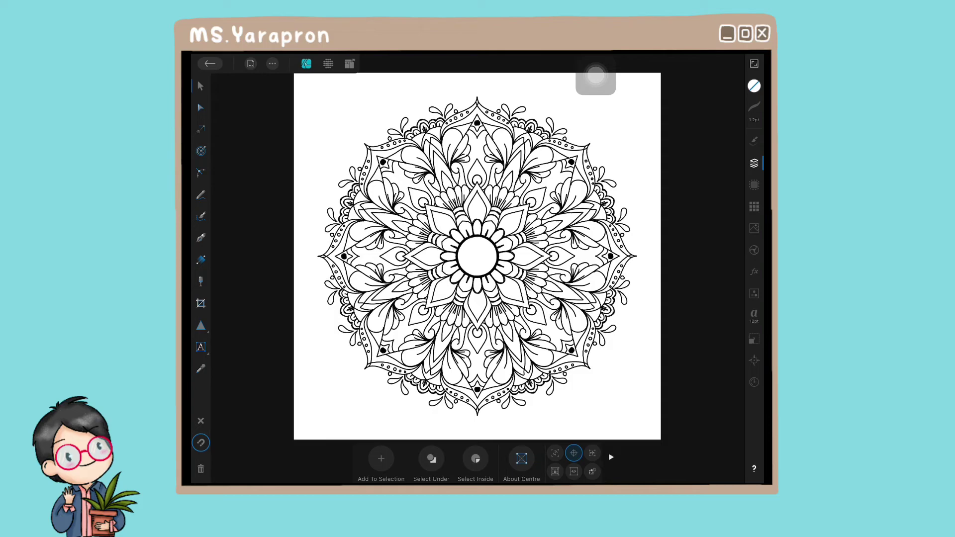
# Return to the gallery, duplicate the mandala document, and open the Untitled Copy
pyautogui.click(210, 63)
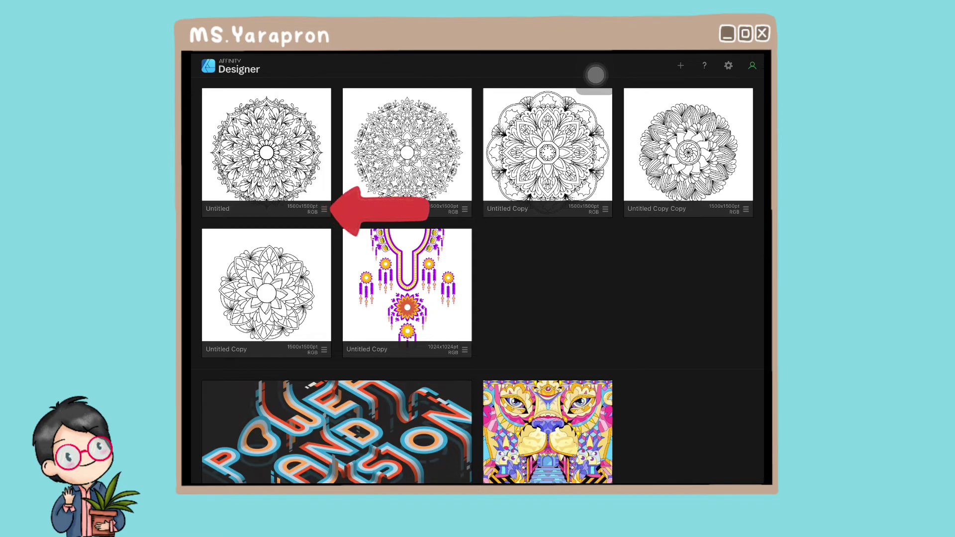
pyautogui.click(324, 209)
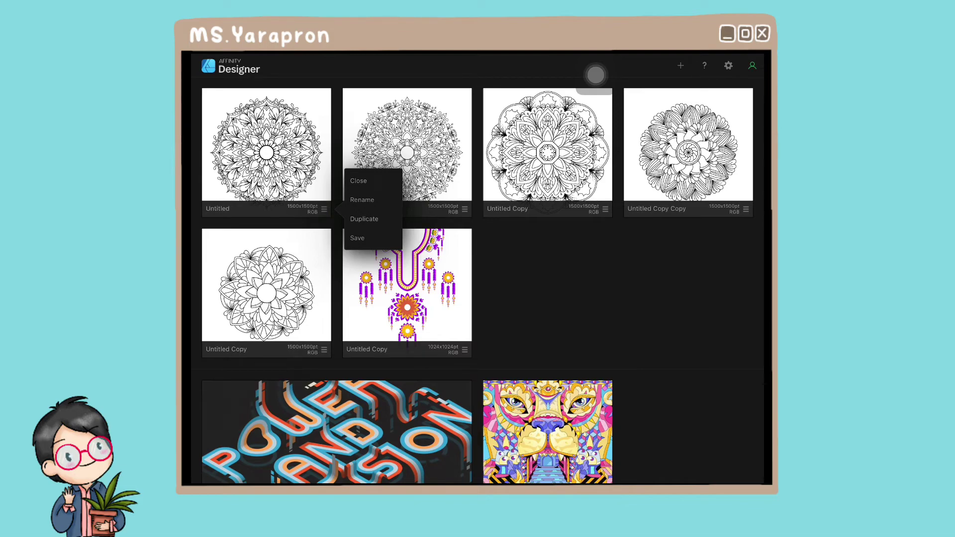
pyautogui.click(365, 219)
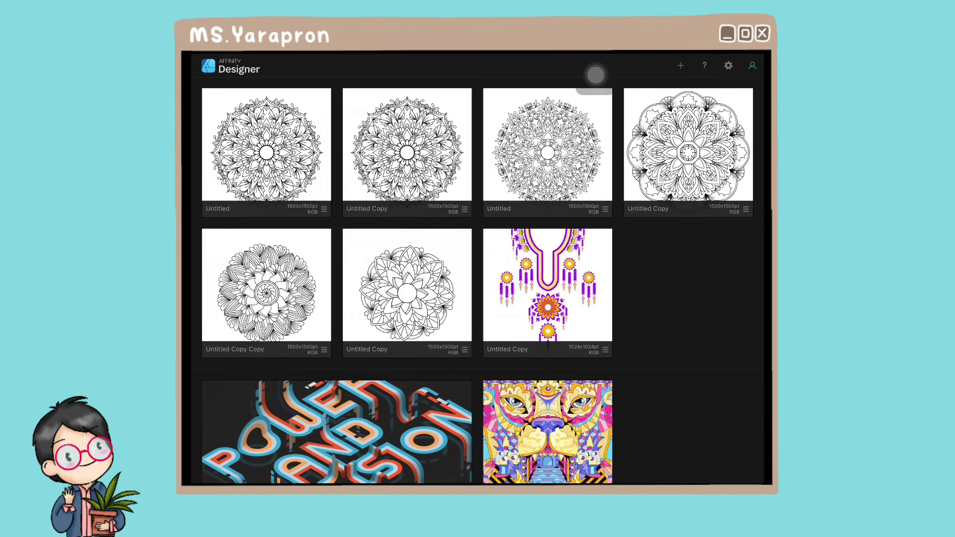
pyautogui.click(407, 149)
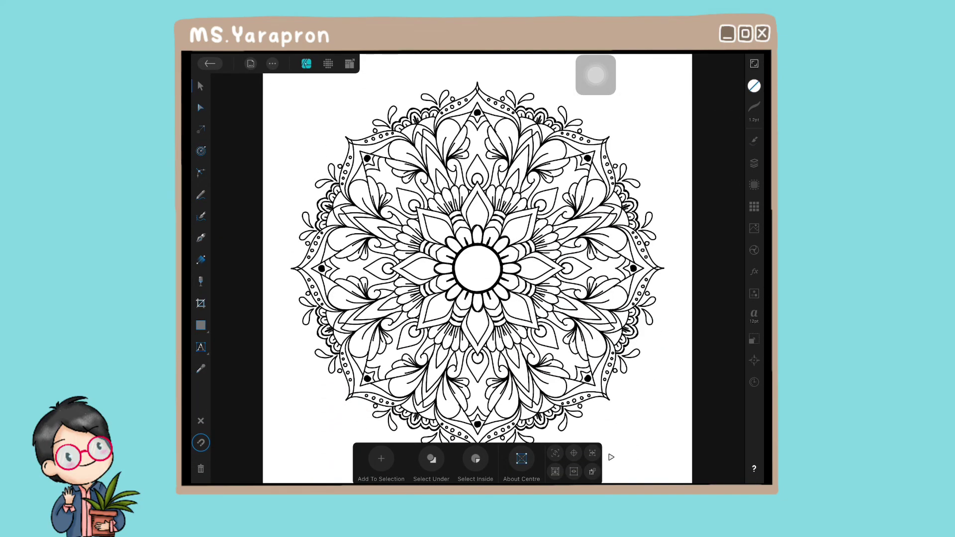
# Make the Triangle guides visible again, delete the mandala's Layer1, and add a new empty layer
pyautogui.click(754, 163)
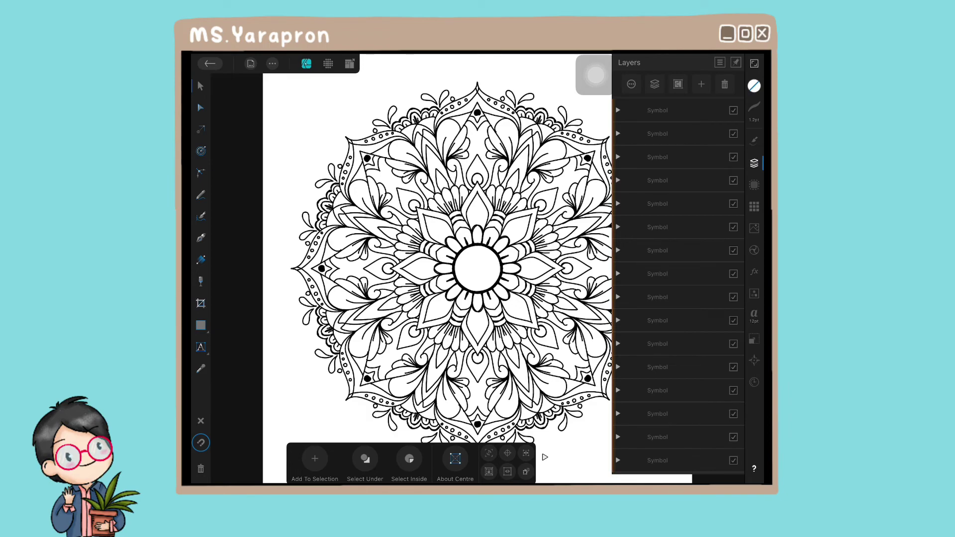
pyautogui.click(618, 110)
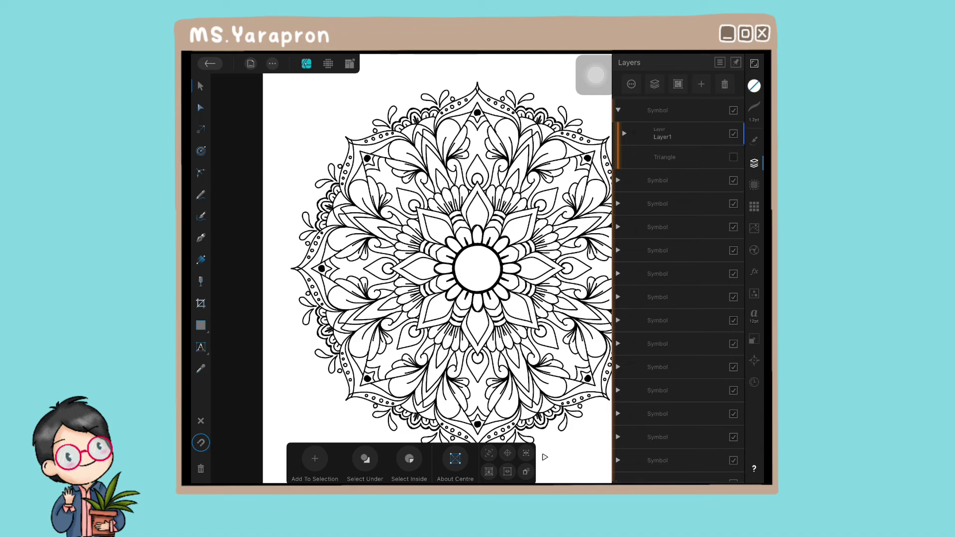
pyautogui.click(734, 156)
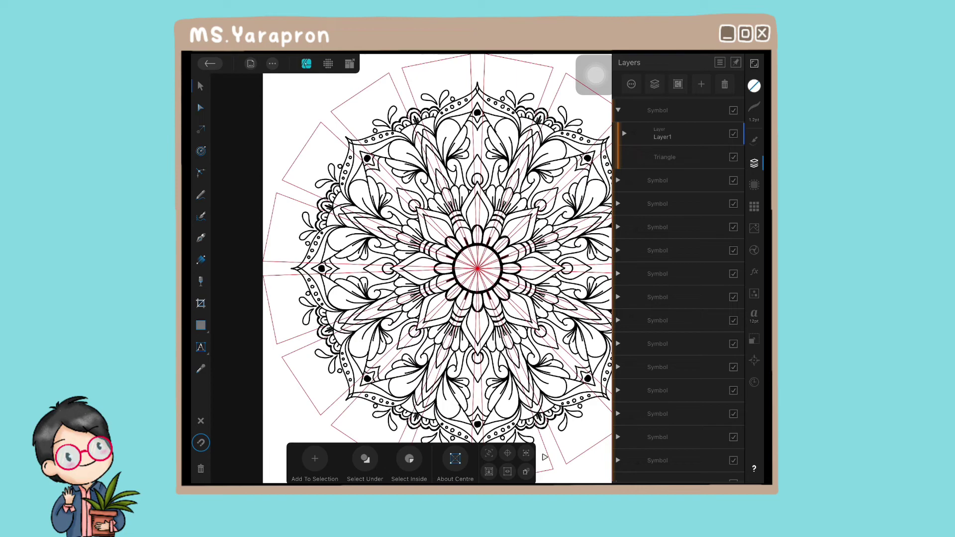
pyautogui.click(672, 133)
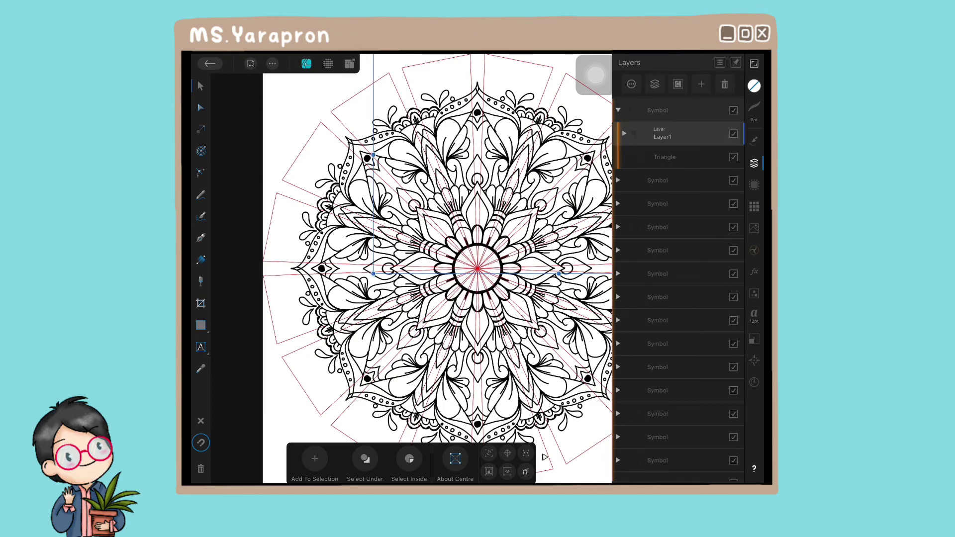
pyautogui.press('Delete')
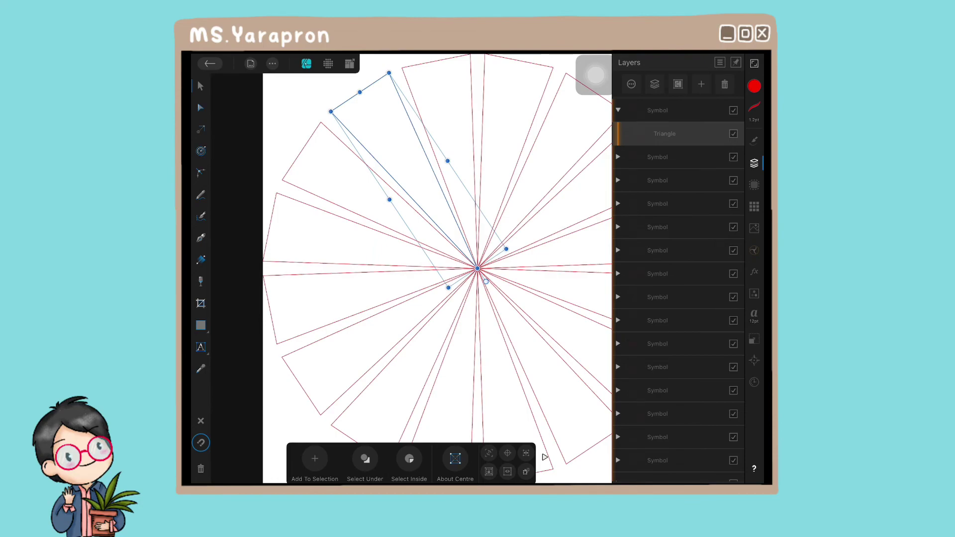
pyautogui.click(702, 84)
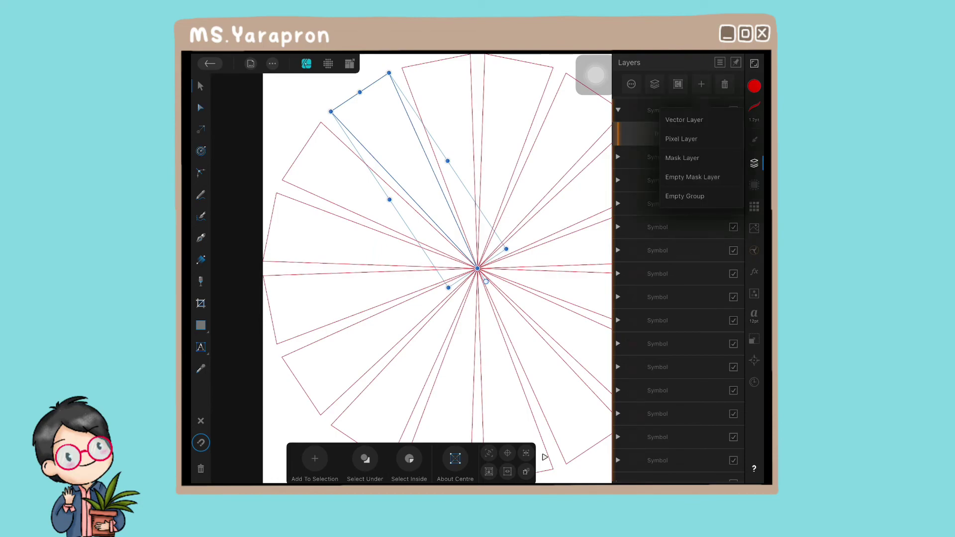
pyautogui.press('Escape')
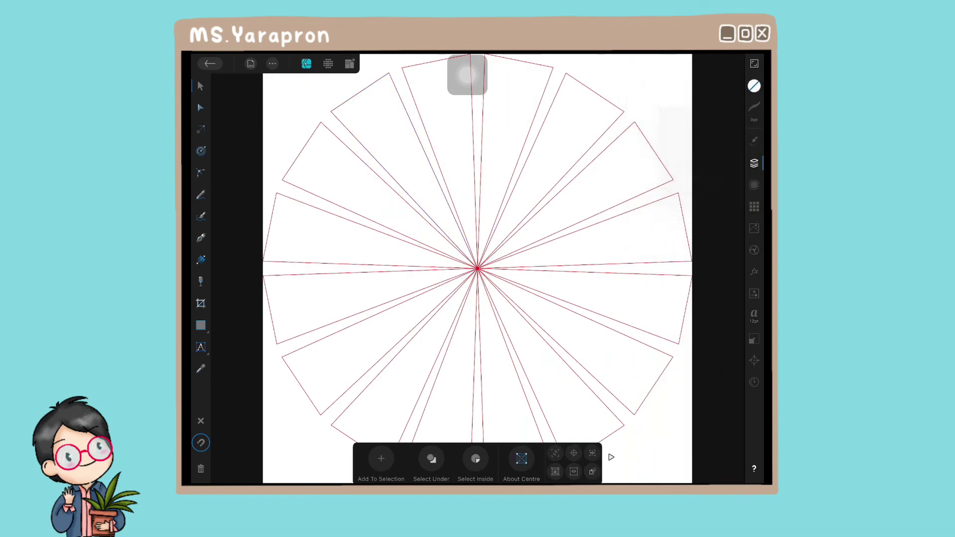
# Move the new Layer1 into the Symbol group and select the Vector Brush Tool
pyautogui.click(754, 163)
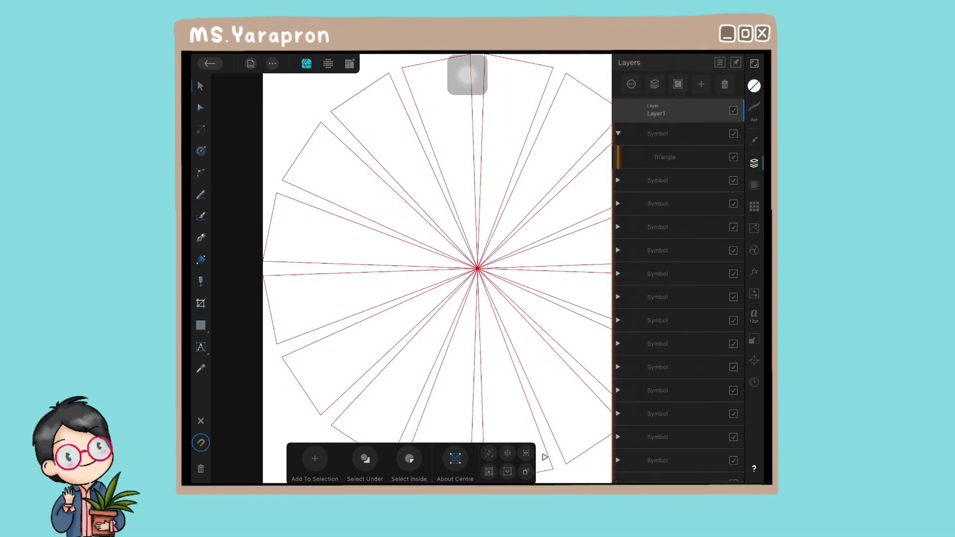
pyautogui.moveTo(657, 109); pyautogui.dragTo(662, 134)
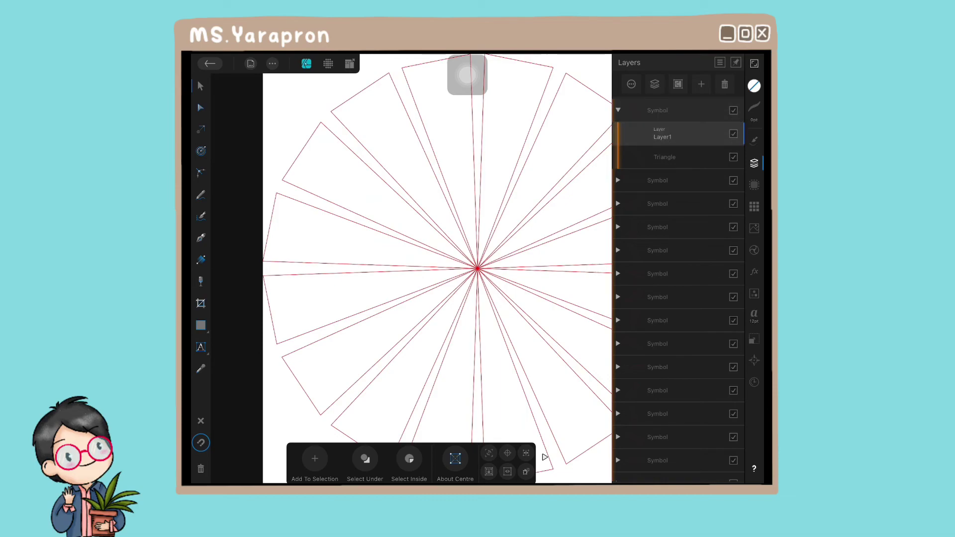
pyautogui.click(201, 217)
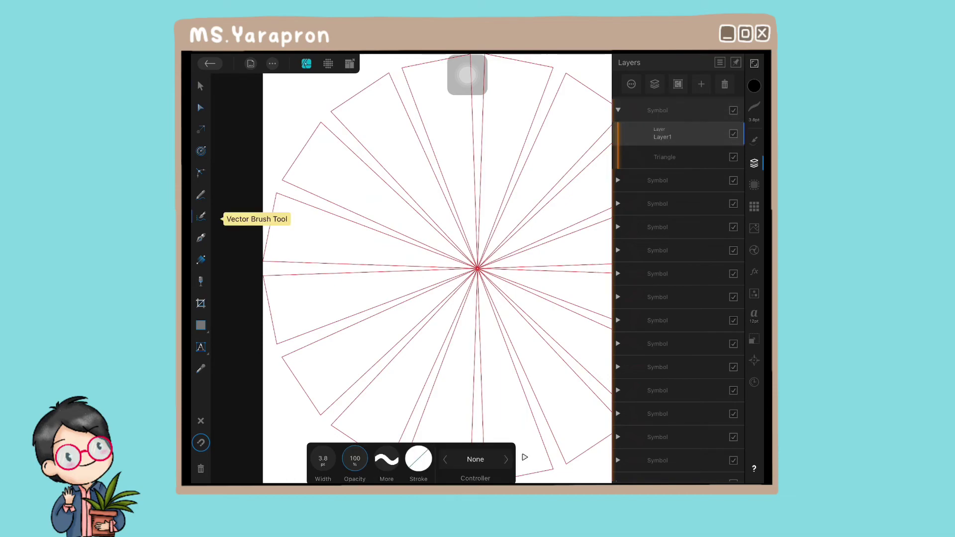
pyautogui.click(754, 163)
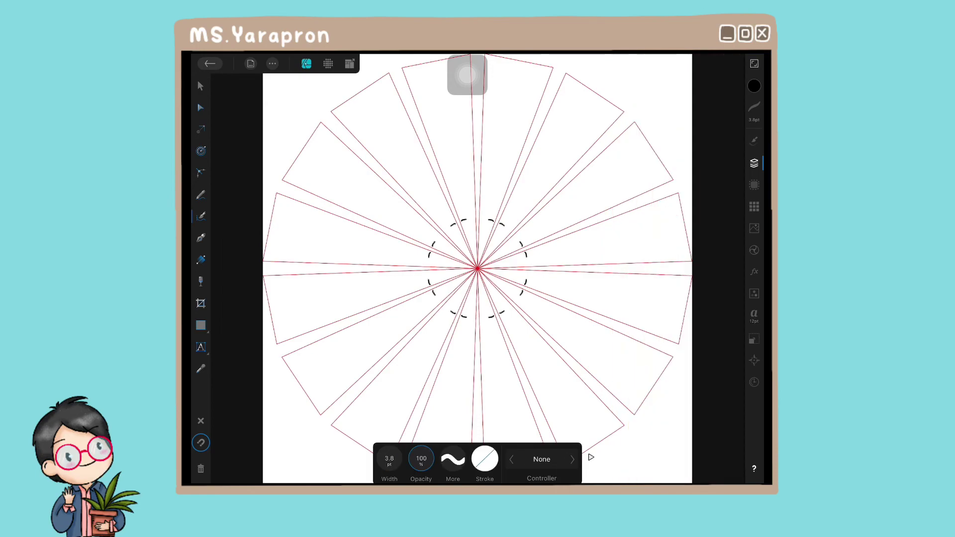
# Draw a mirrored circle, crosses and leaf branches around the centre, then return to the gallery
pyautogui.moveTo(455, 219)
pyautogui.mouseDown()
pyautogui.moveTo(500, 219)
pyautogui.moveTo(493, 215)
pyautogui.mouseUp()
pyautogui.moveTo(472, 178)
pyautogui.mouseDown()
pyautogui.moveTo(510, 199)
pyautogui.moveTo(534, 180)
pyautogui.mouseUp()
pyautogui.moveTo(530, 294); pyautogui.dragTo(559, 306)
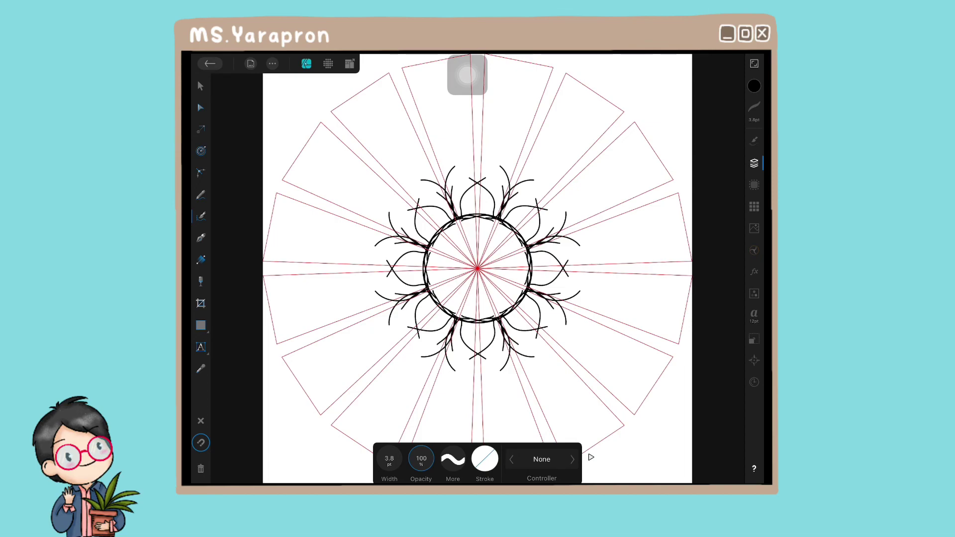
pyautogui.click(209, 64)
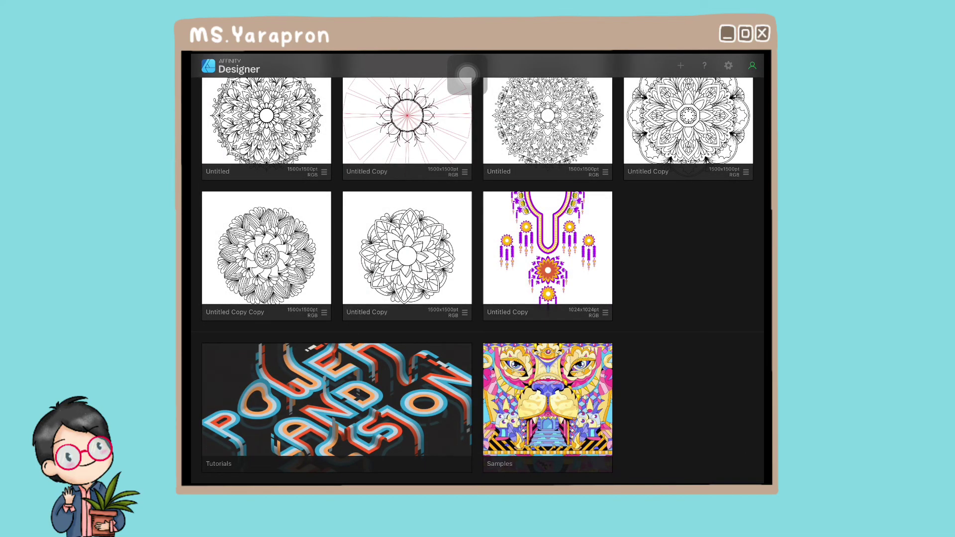
# Open a mandala copy, show its Triangle guides, and delete Layer1 so only red guides remain
pyautogui.click(324, 172)
pyautogui.click(689, 120)
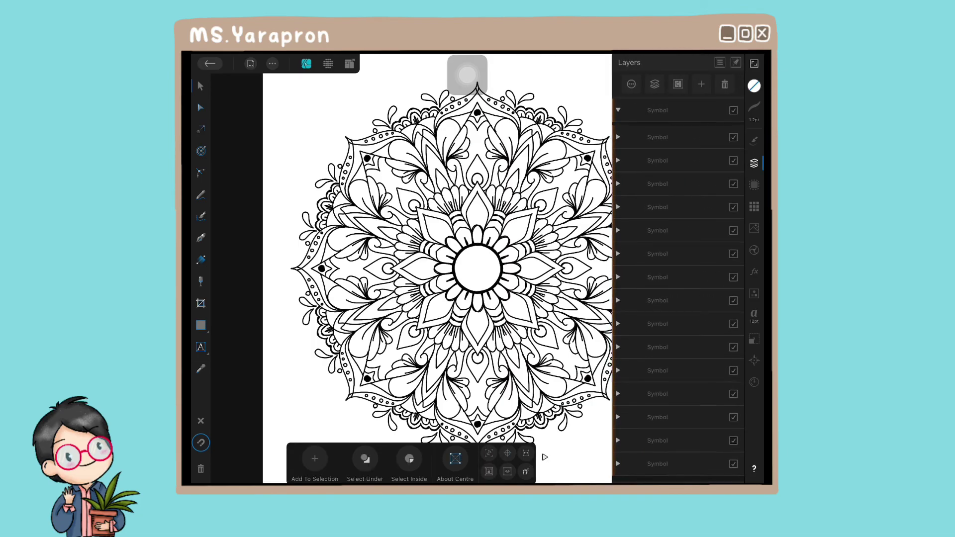
pyautogui.click(618, 110)
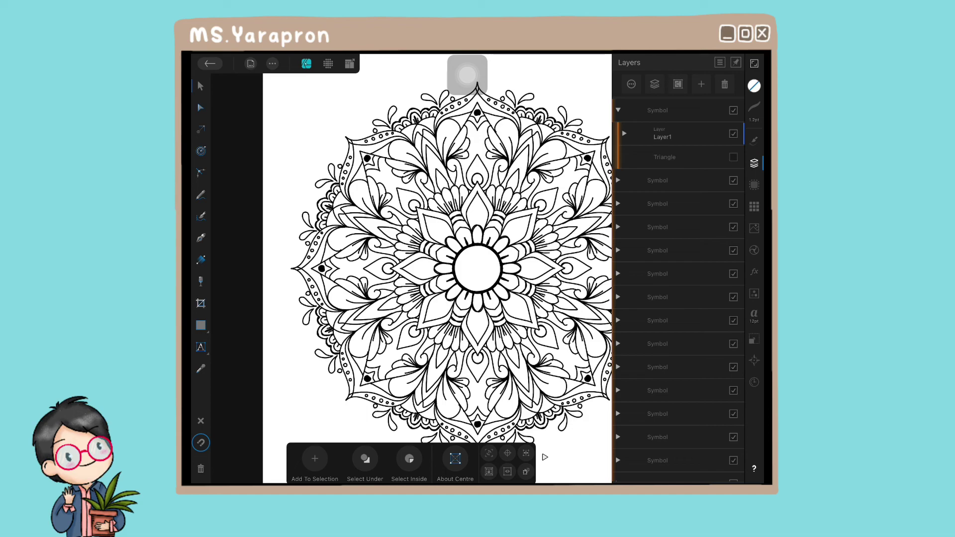
pyautogui.click(733, 156)
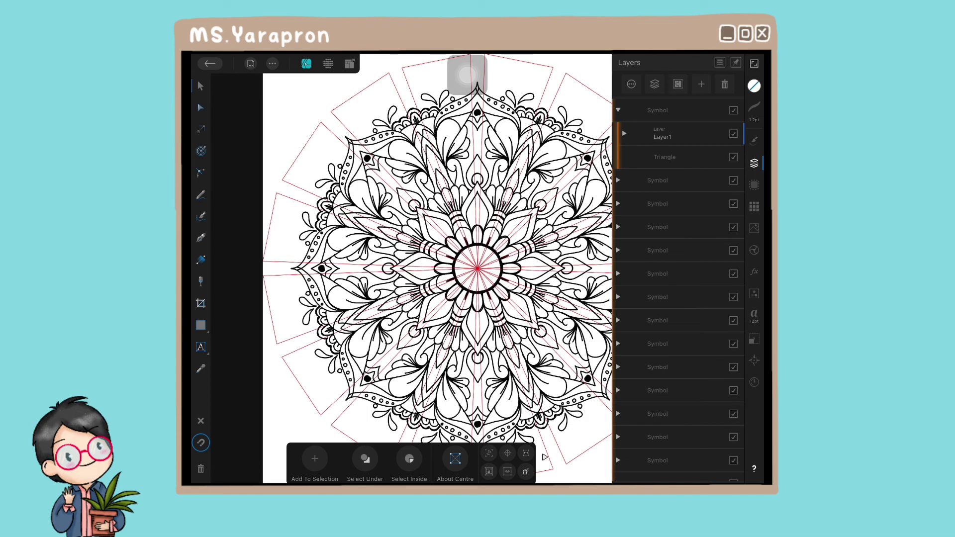
pyautogui.click(662, 134)
pyautogui.press('Delete')
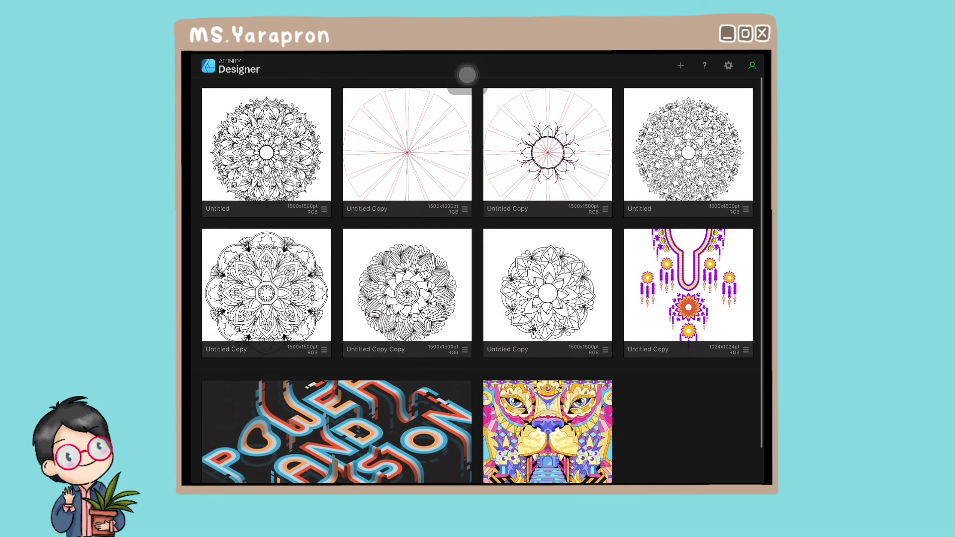
# Duplicate the guide-only Untitled Copy template, creating Untitled Copy Copy
pyautogui.click(465, 209)
pyautogui.click(505, 219)
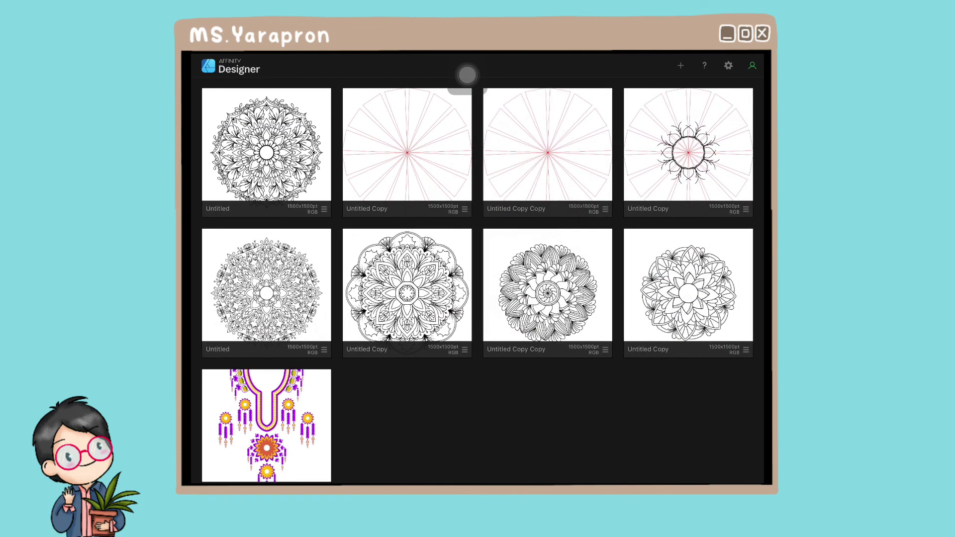